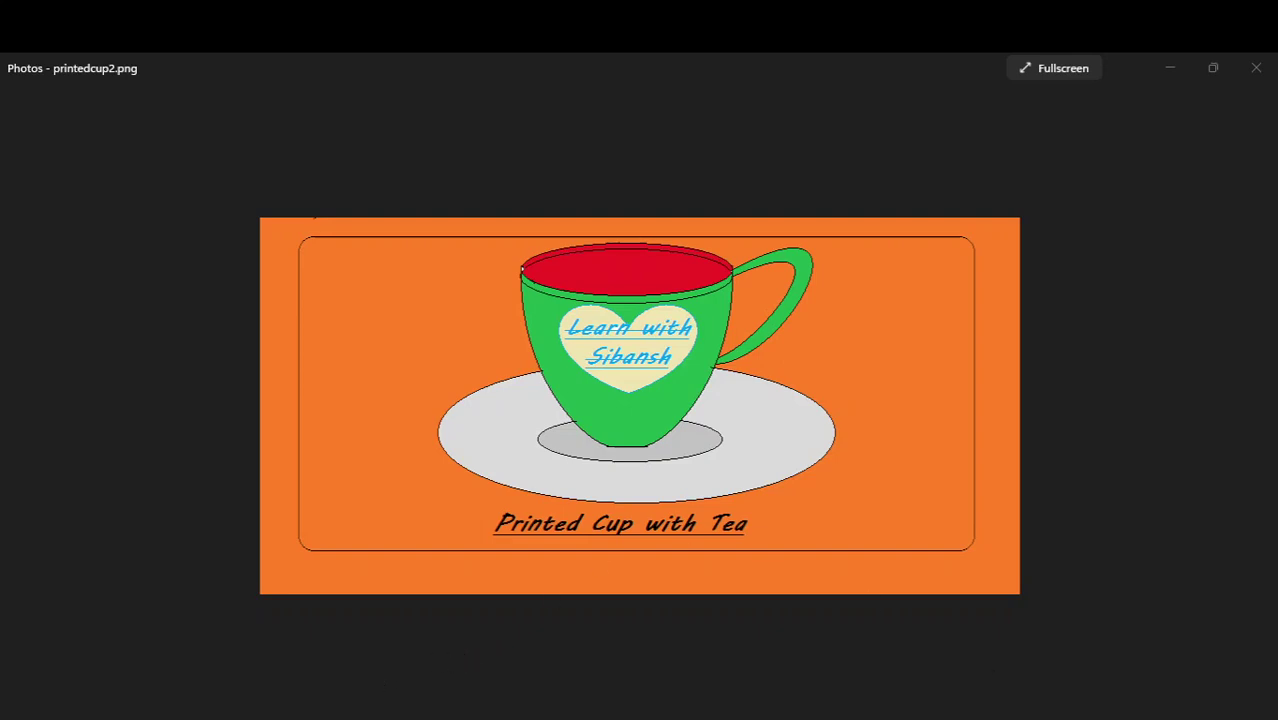
Step: Open Windows search with Win+S to look for Paint
key("super+s")
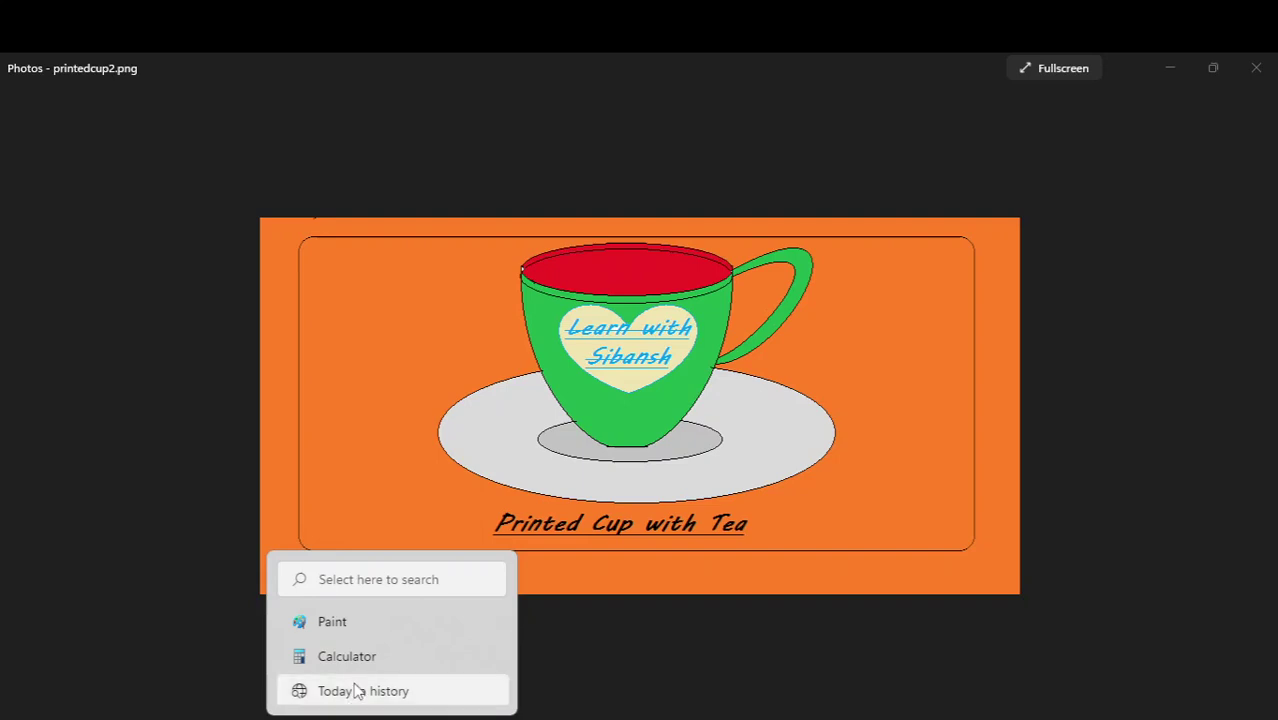
Step: Launch Paint and draw a thin 1px-outlined oval near the canvas top as the cup rim
left_click(366, 622)
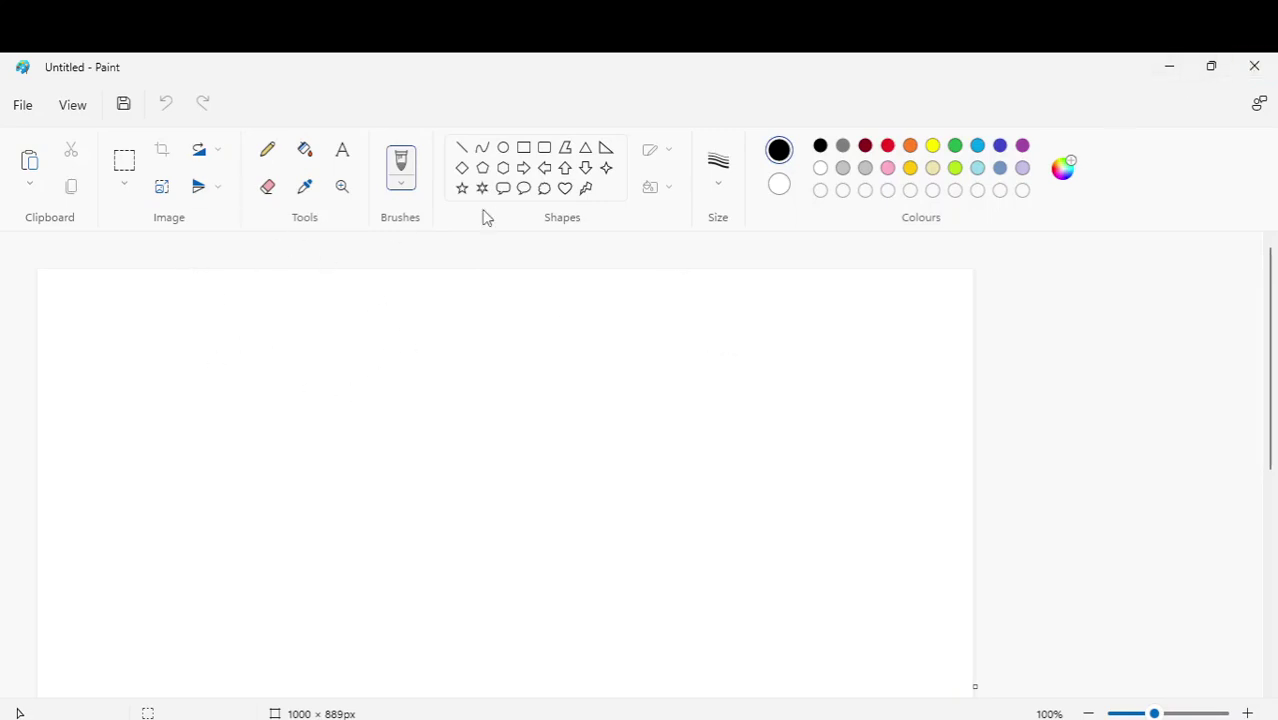
left_click(504, 152)
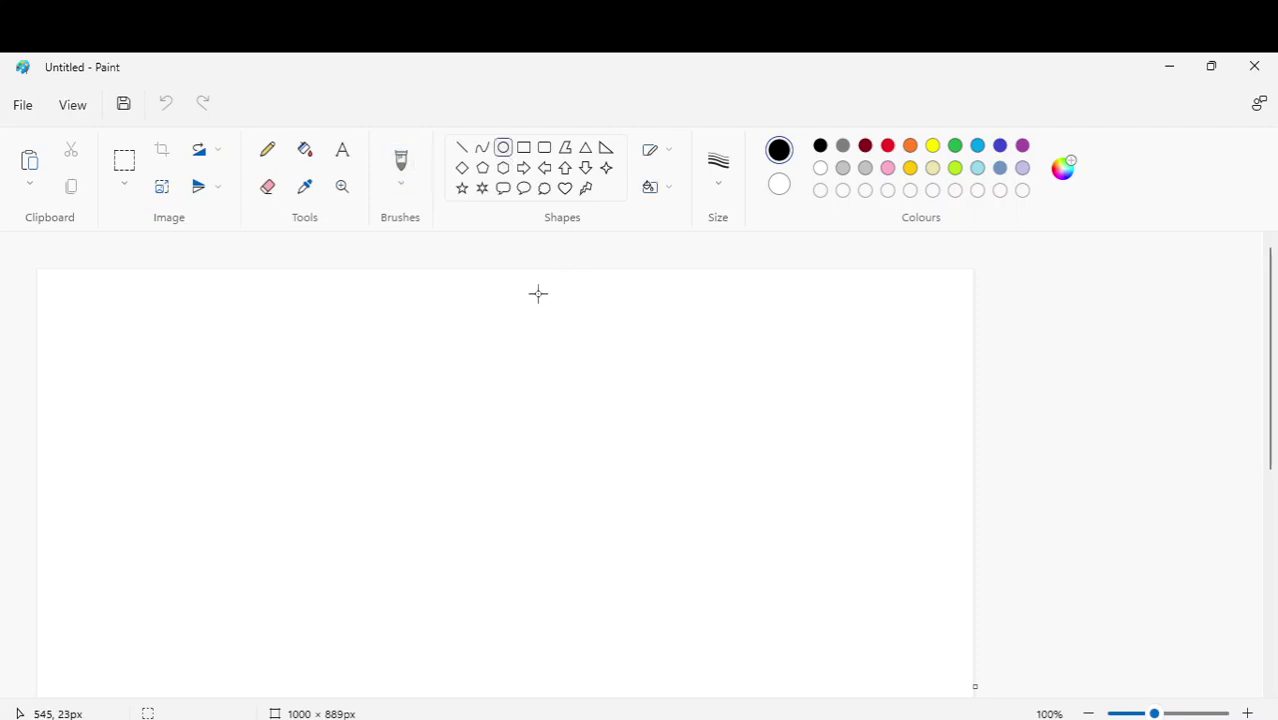
left_click_drag(368, 305, 615, 366)
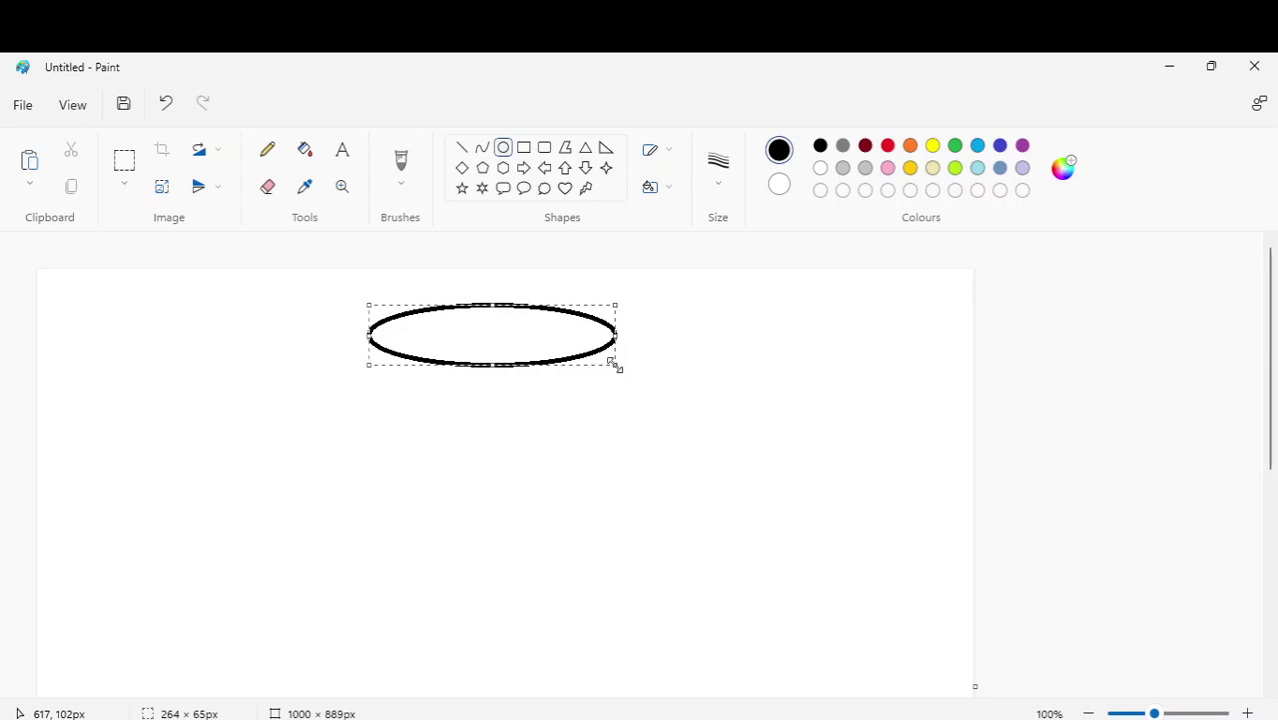
key("ctrl+z")
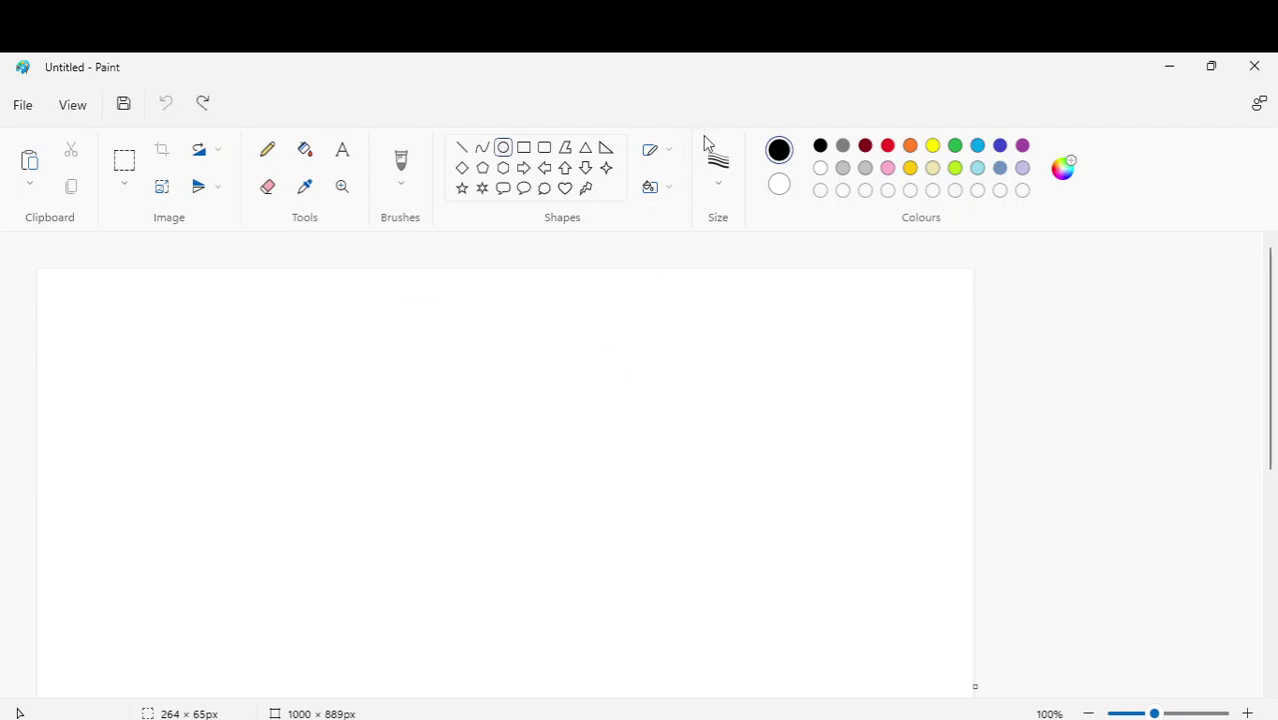
left_click(721, 162)
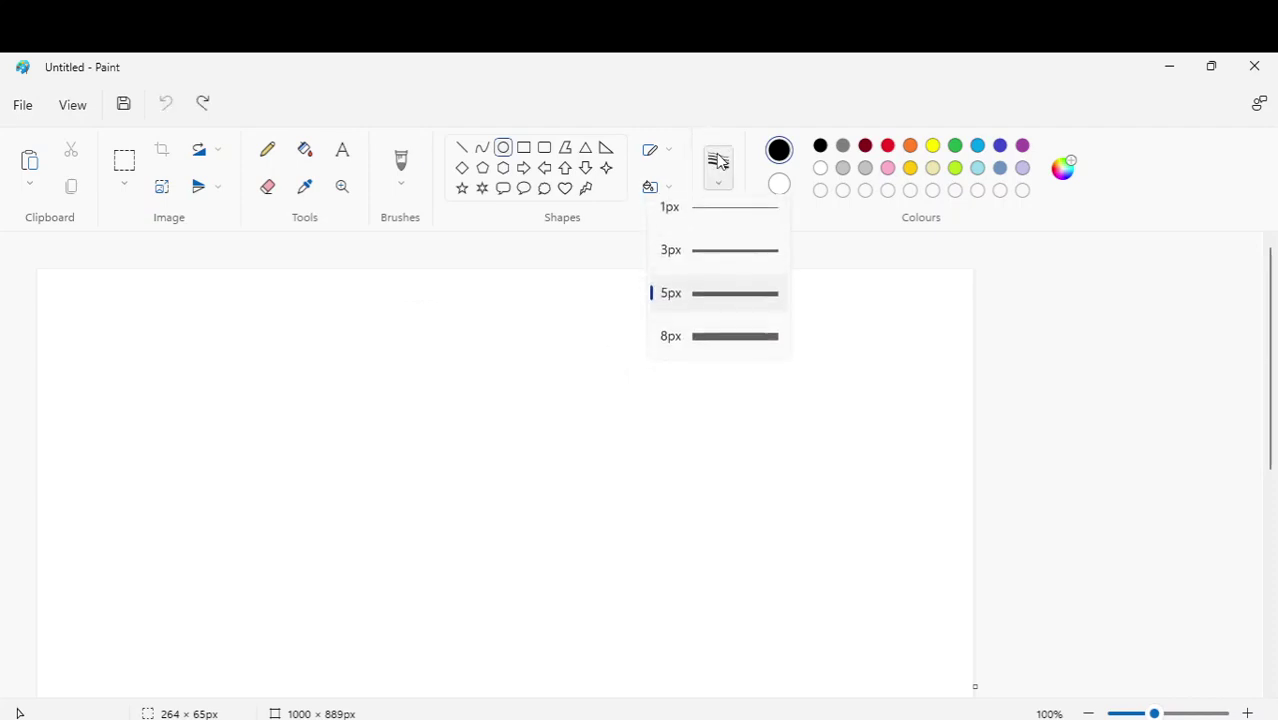
left_click(725, 228)
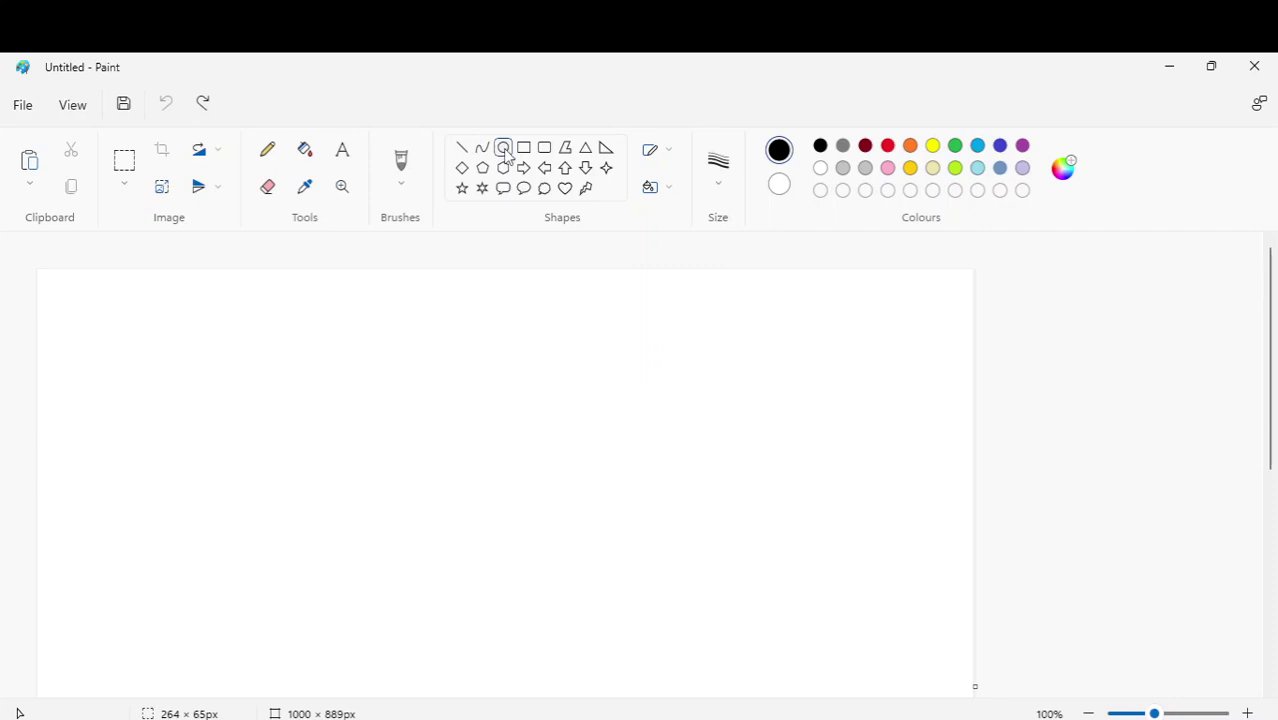
left_click_drag(335, 288, 597, 353)
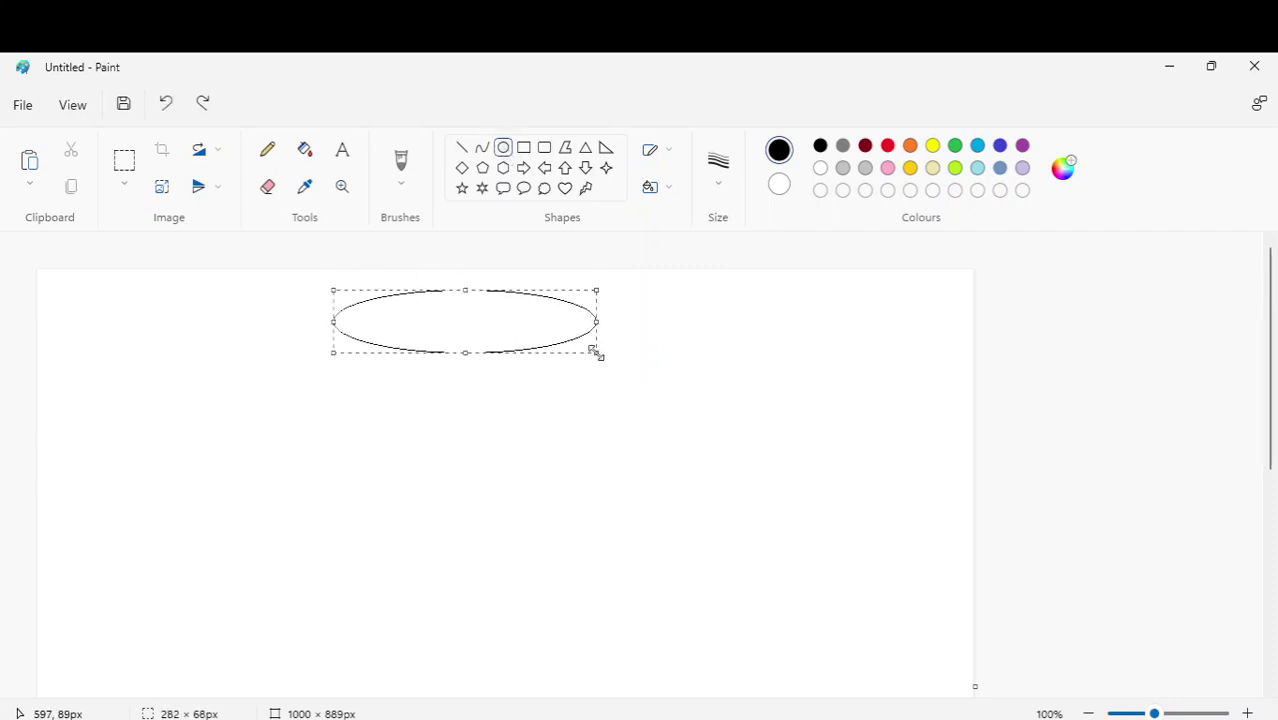
left_click(513, 402)
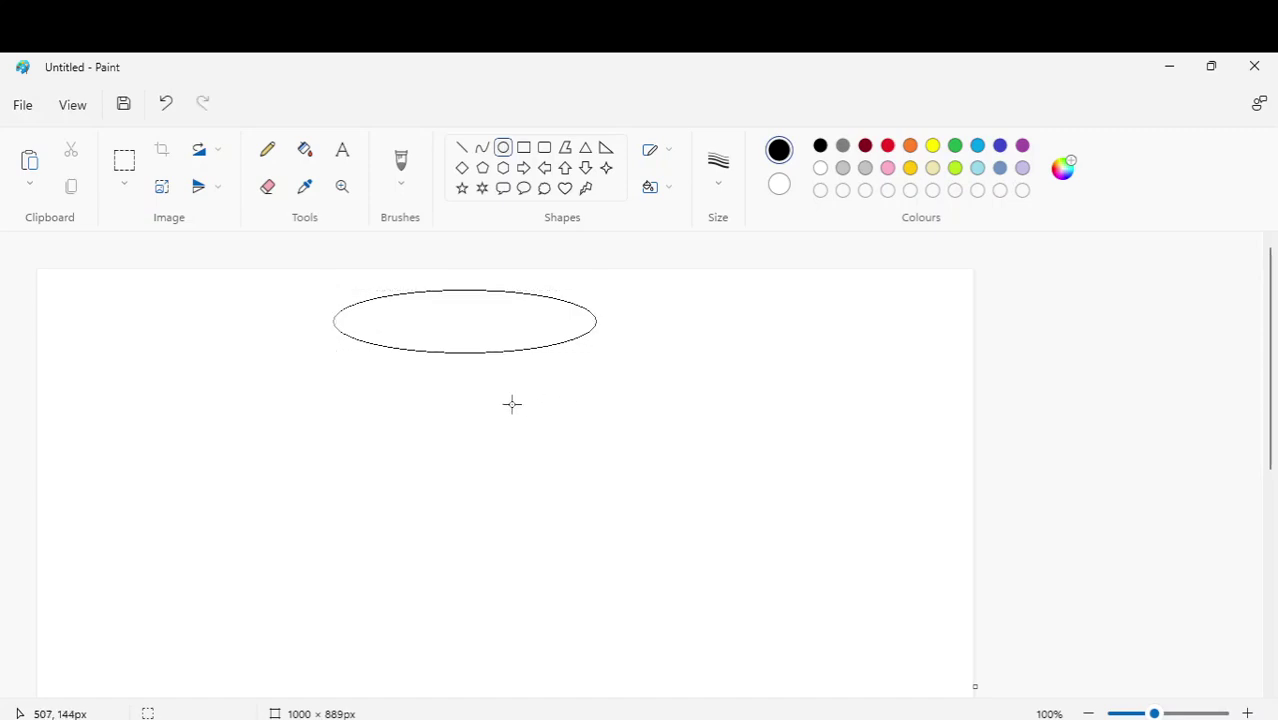
Step: Draw a straight vertical line down from below the ellipse's centre
left_click(462, 148)
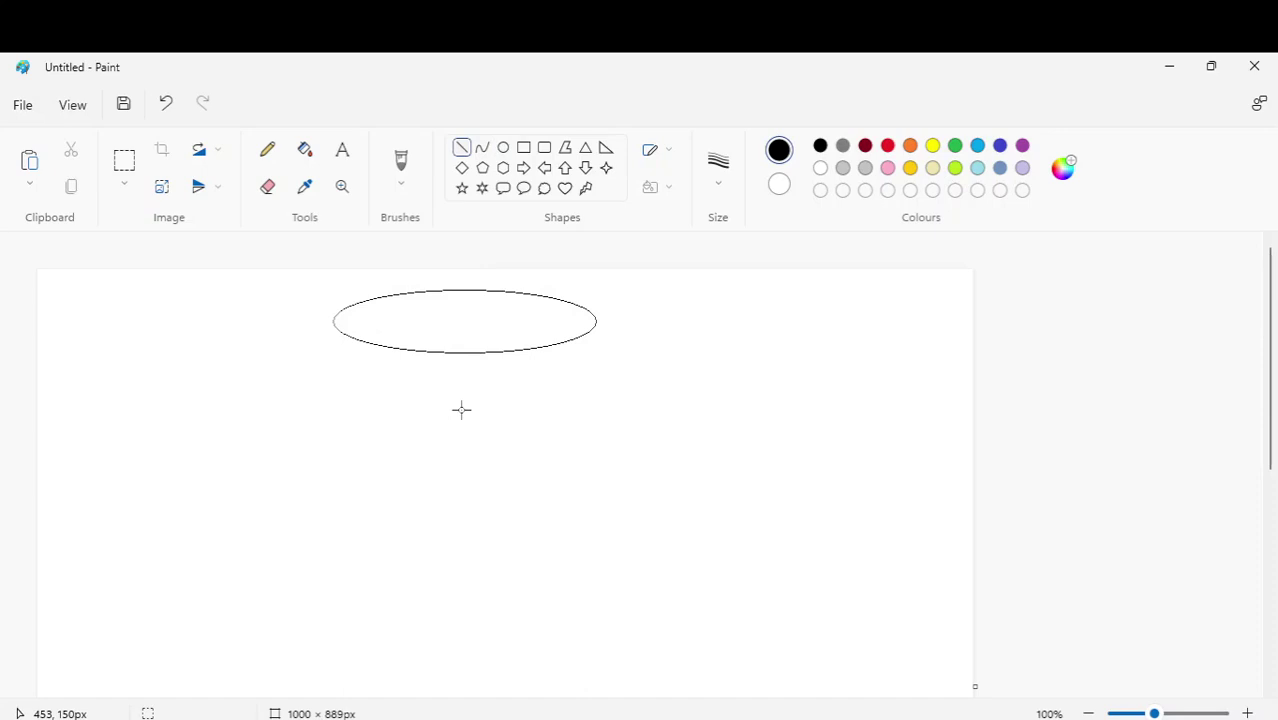
left_click_drag(458, 408, 459, 594)
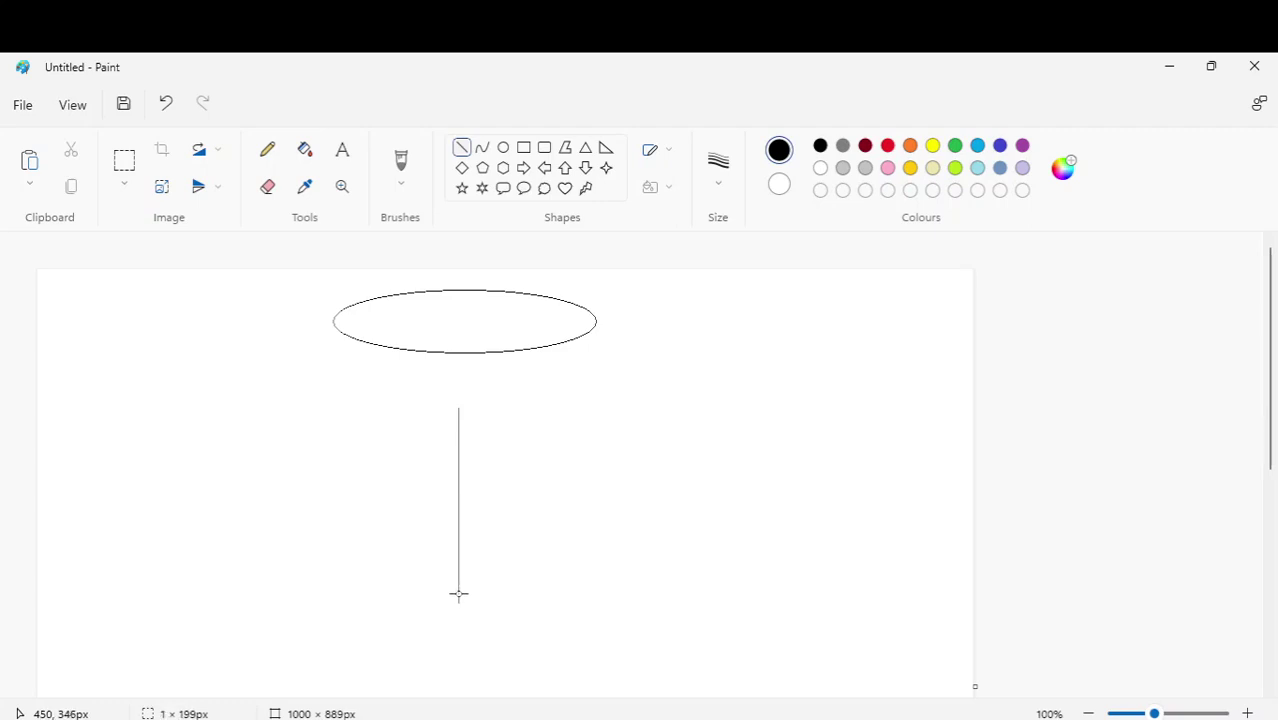
left_click(697, 430)
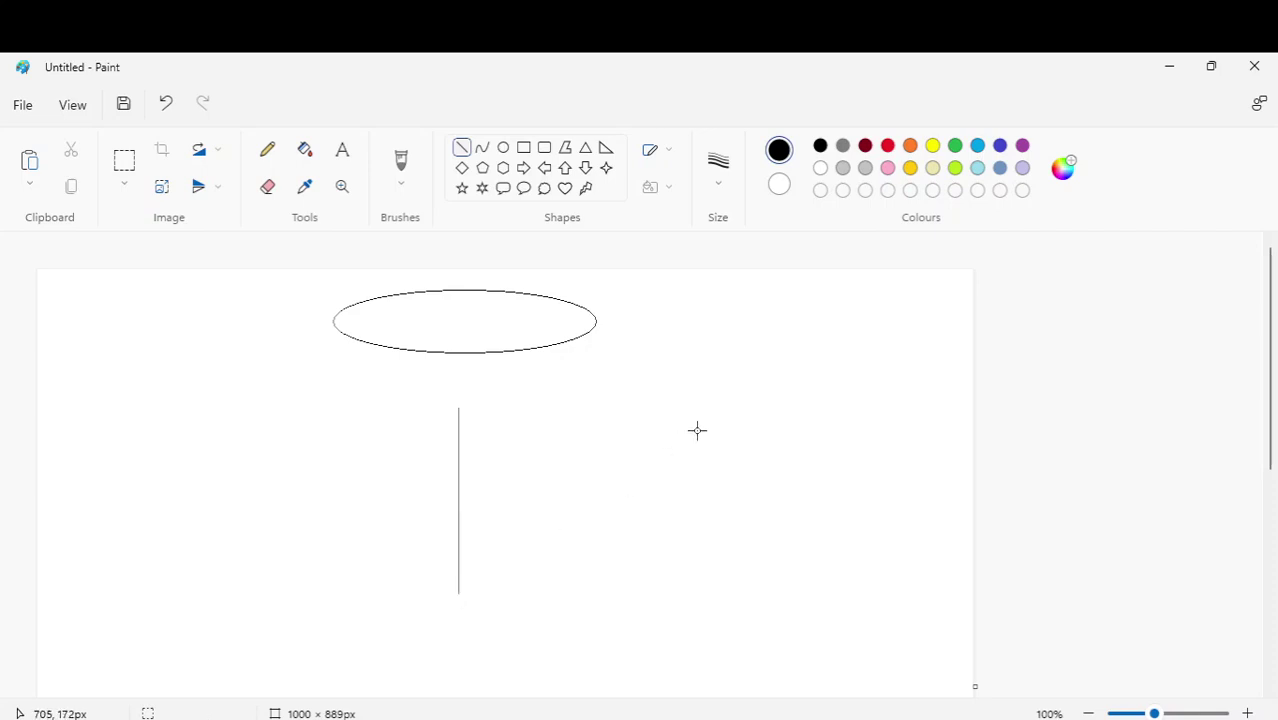
Step: Draw a curve from the ellipse's left end to the vertical line, bowed outward as the cup's left side
left_click(484, 149)
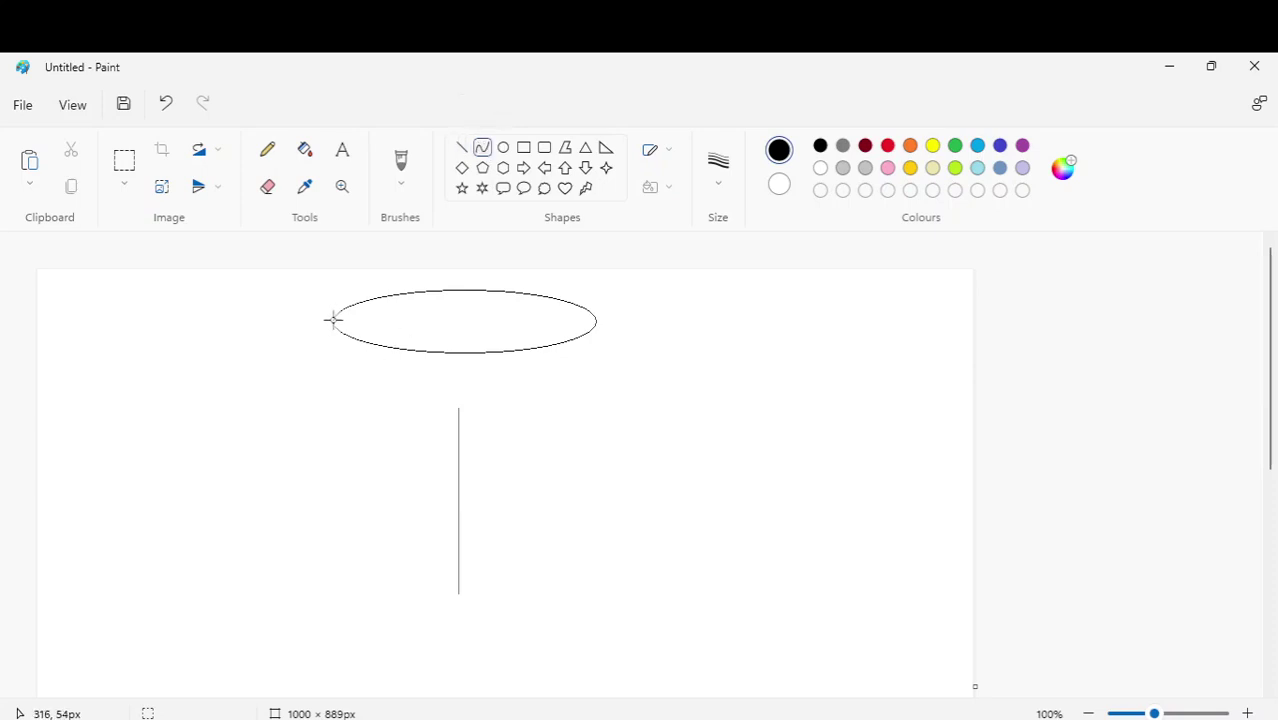
left_click_drag(333, 318, 462, 527)
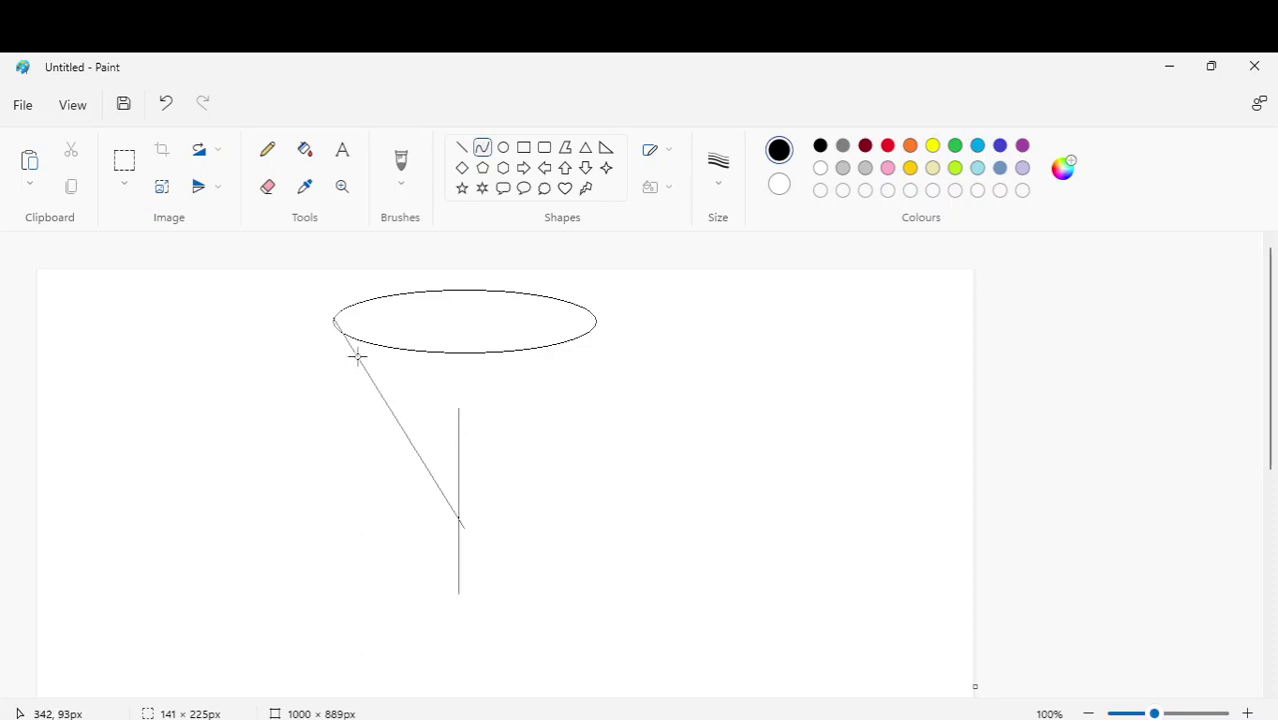
left_click_drag(357, 356, 304, 394)
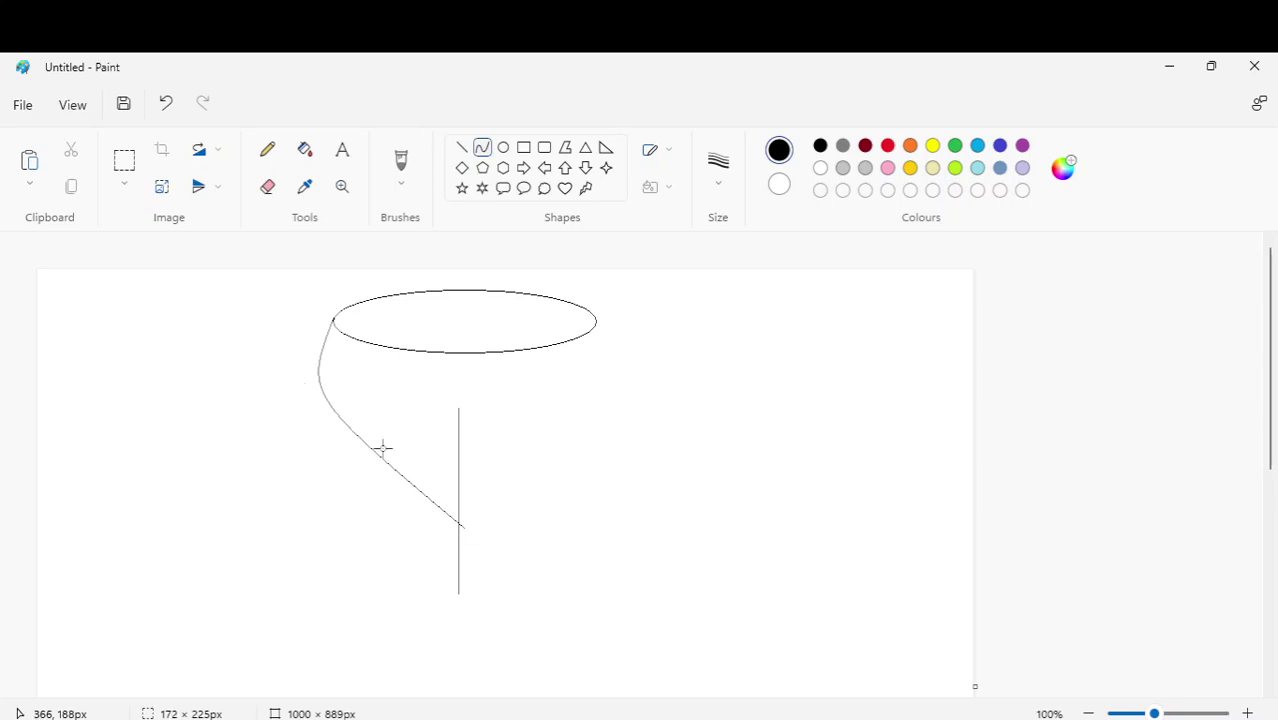
left_click_drag(401, 476, 411, 546)
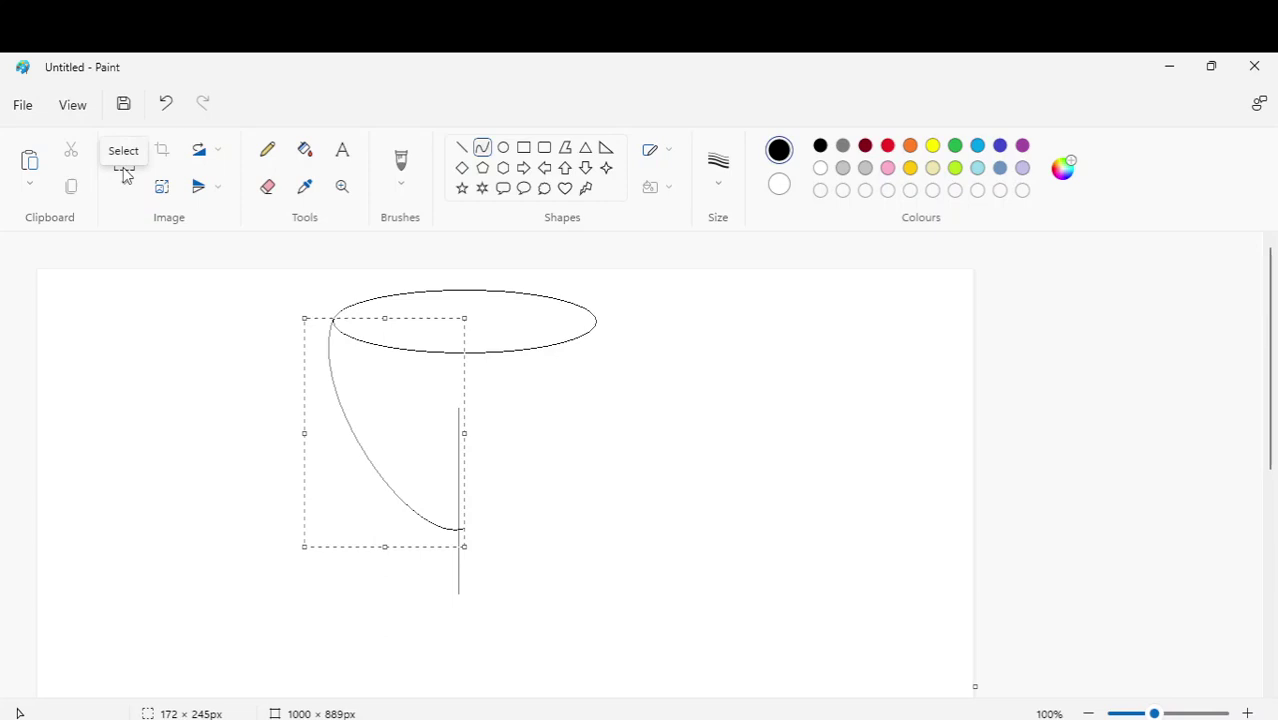
Step: Turn on Transparent selection in the Select options
left_click(126, 168)
left_click(130, 166)
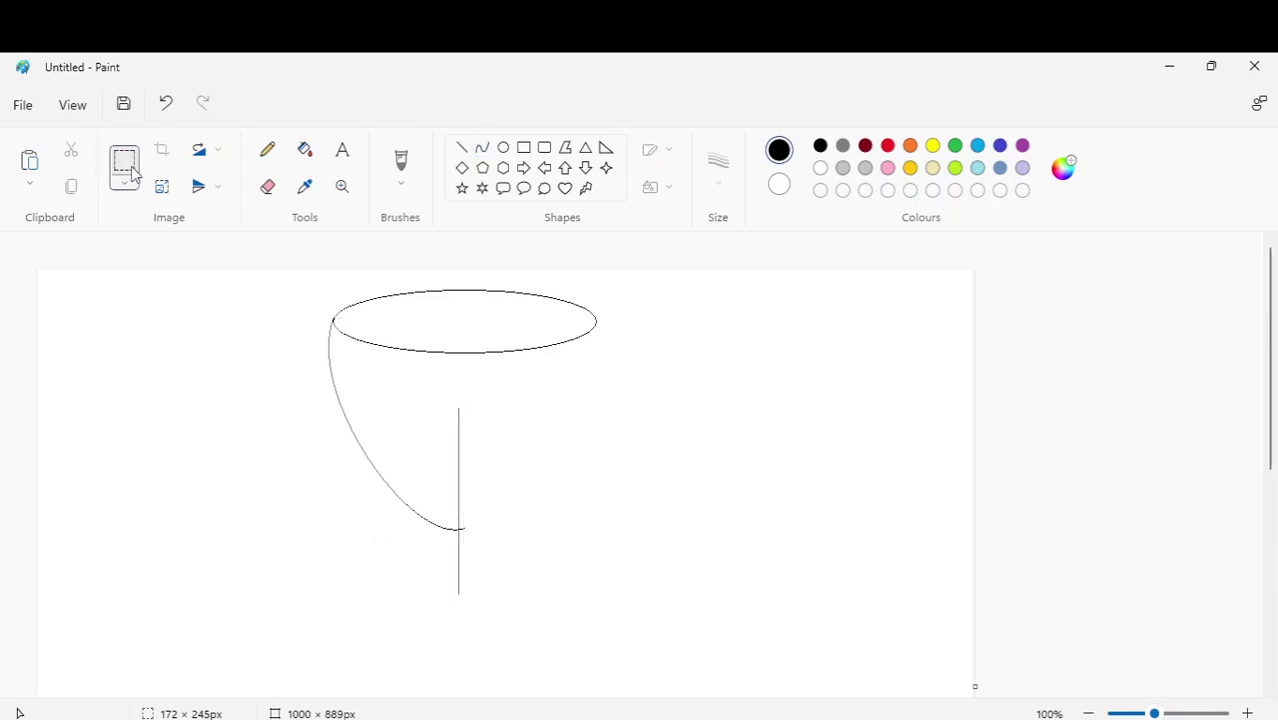
left_click(126, 186)
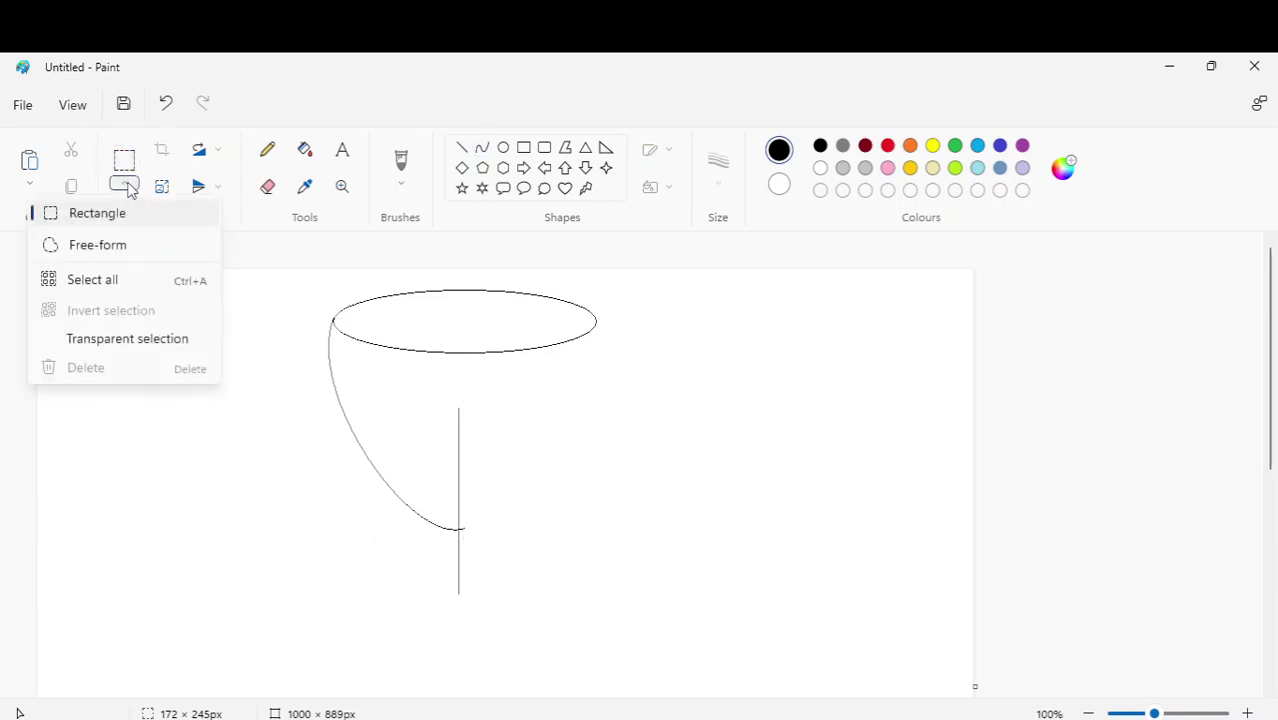
left_click(72, 344)
left_click(126, 187)
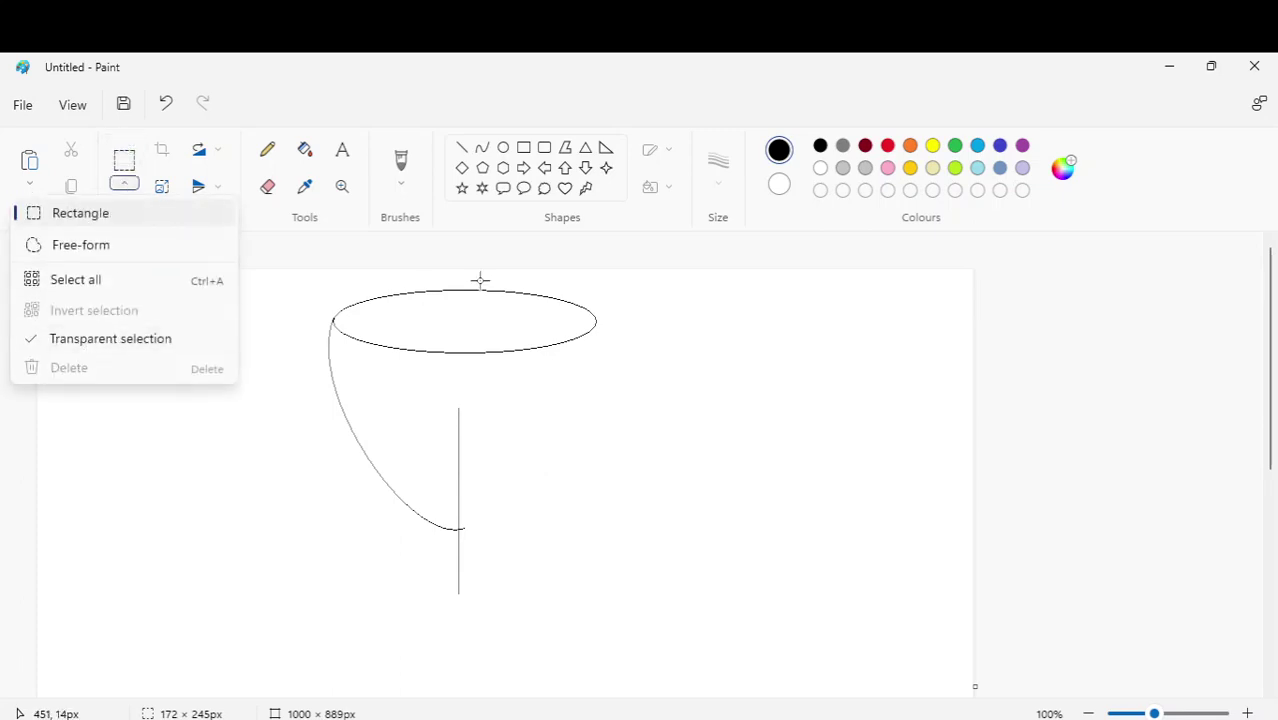
left_click(750, 296)
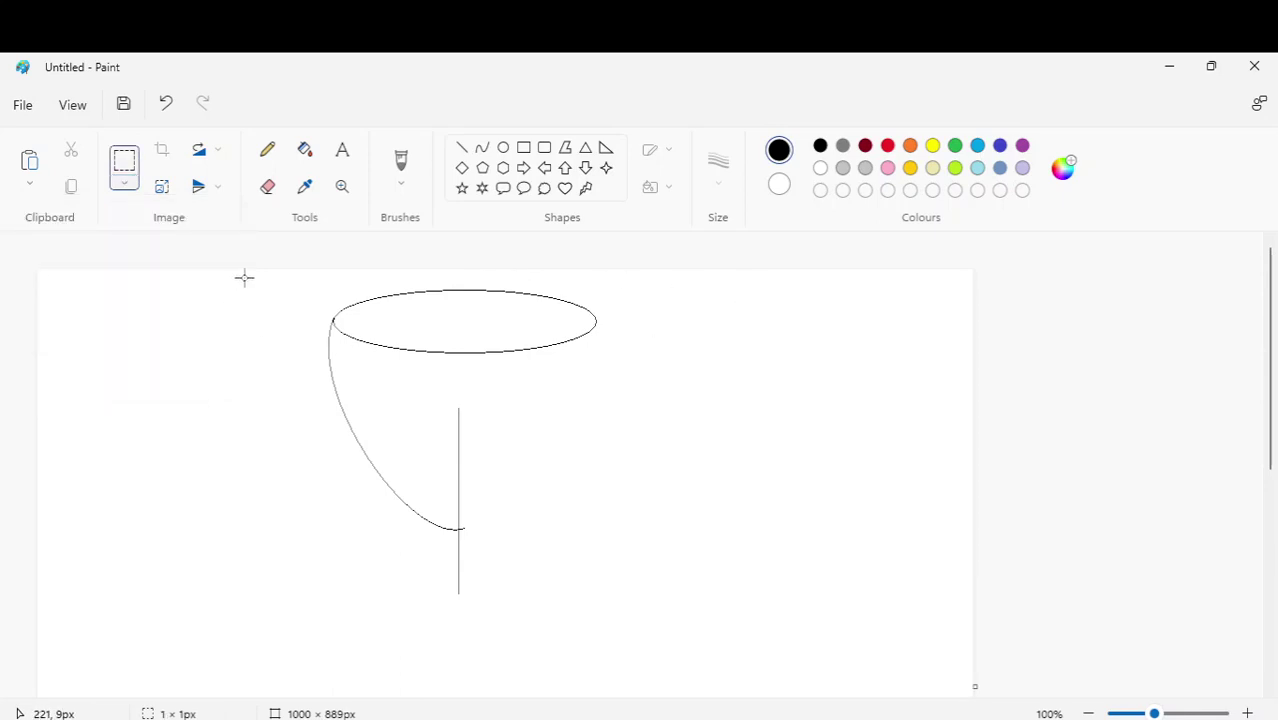
Step: Select the left half of the cup outline and copy it
left_click_drag(240, 277, 459, 541)
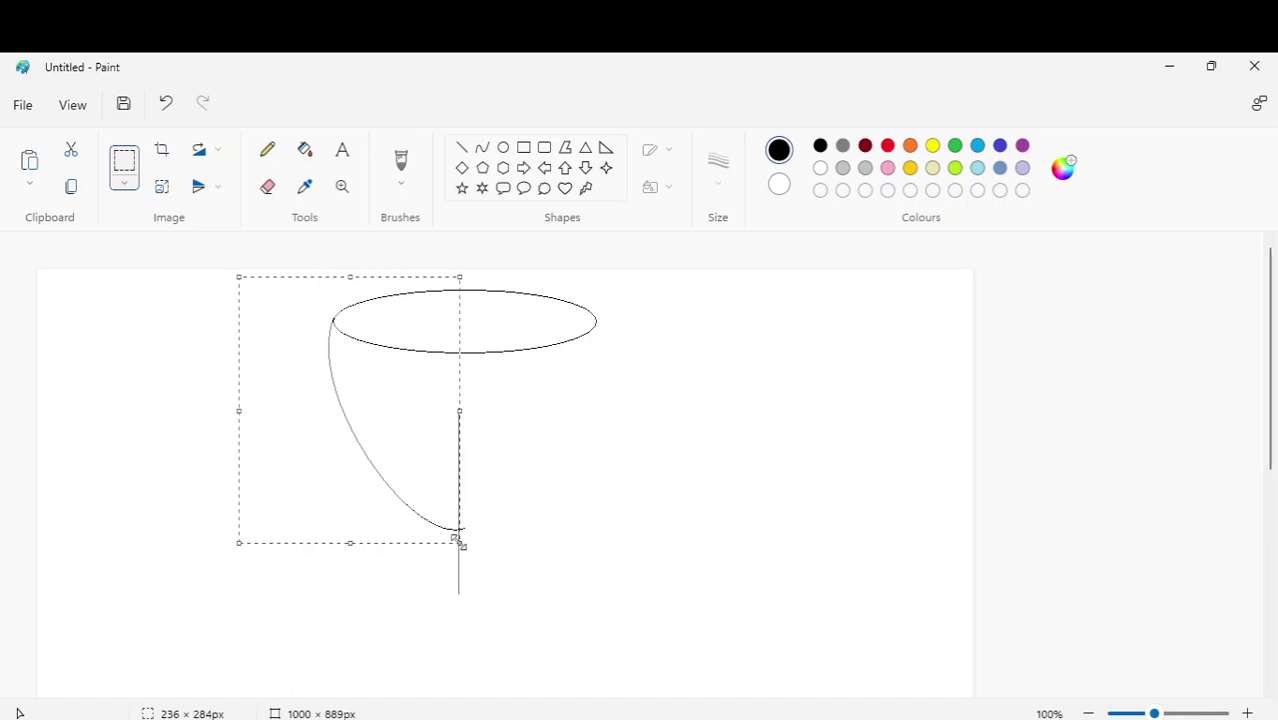
right_click(277, 346)
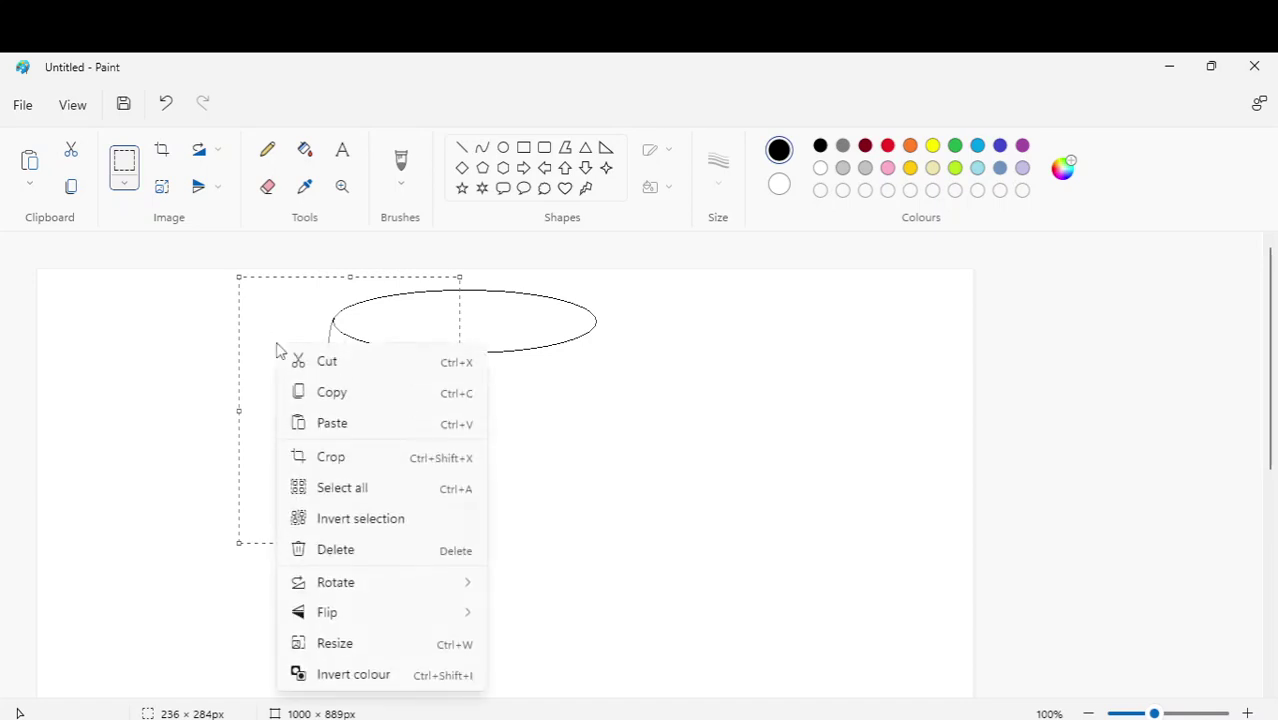
left_click(343, 398)
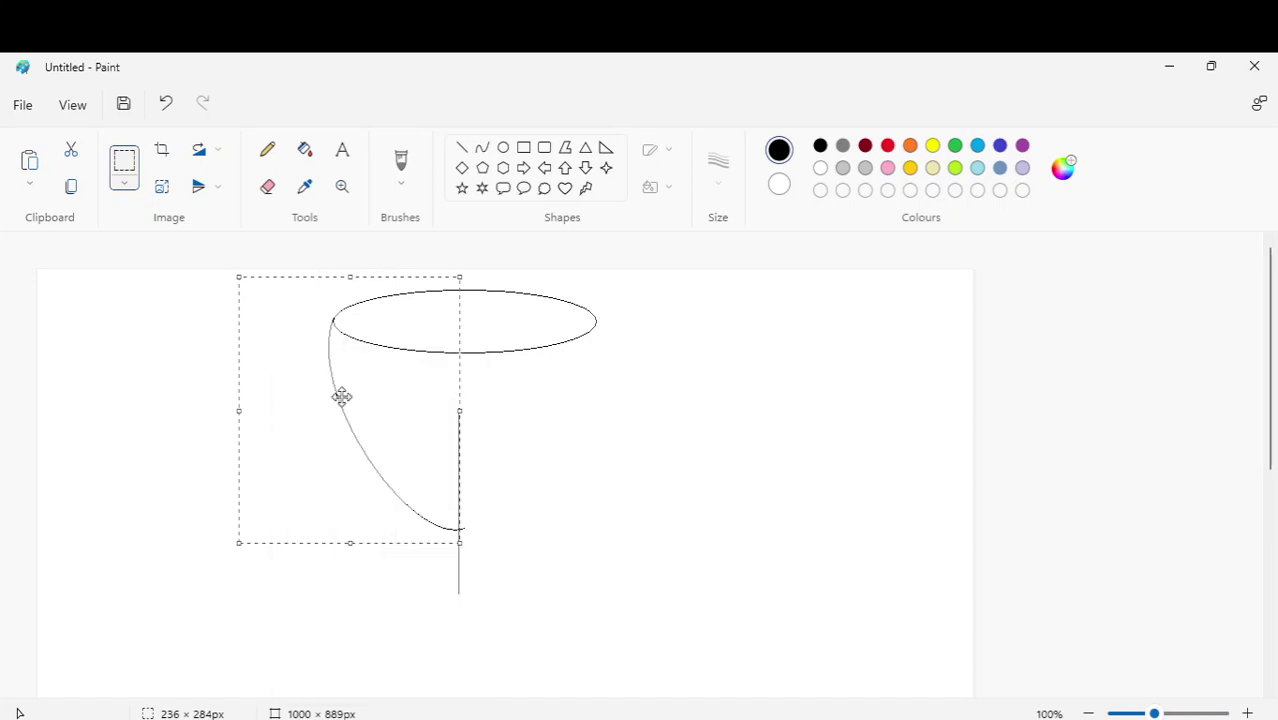
left_click(637, 389)
right_click(637, 389)
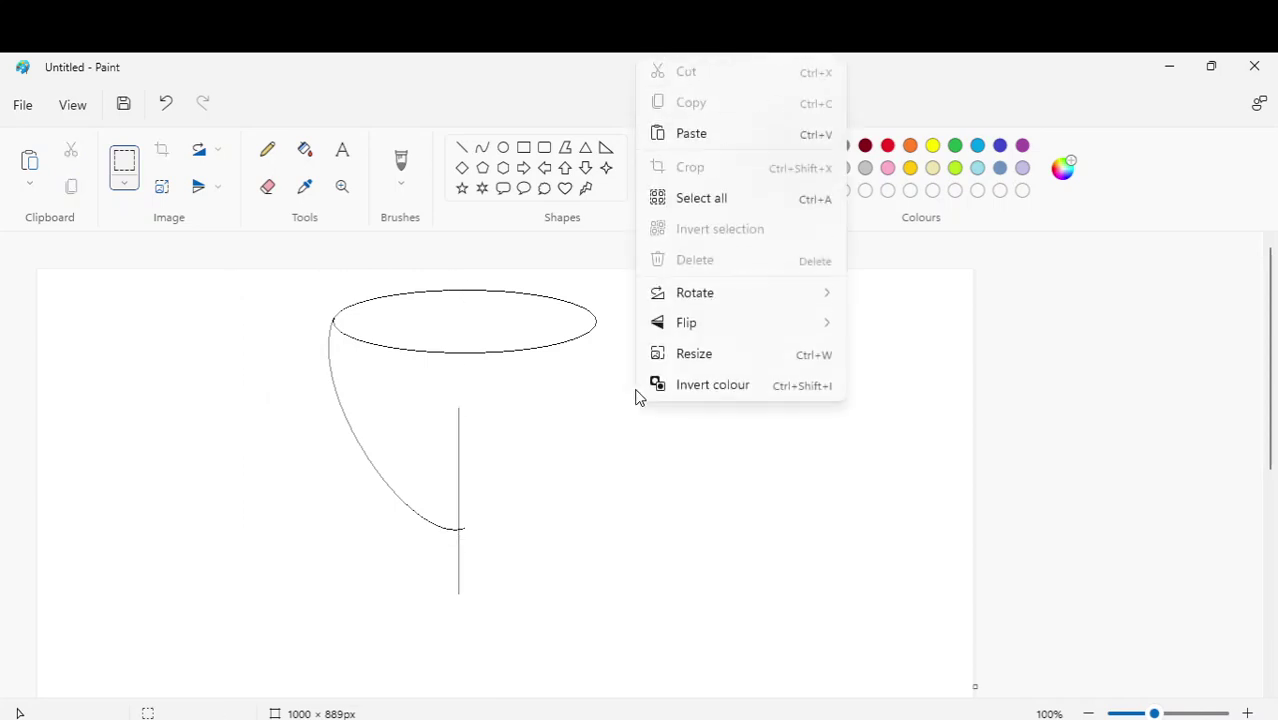
Step: Paste the half-cup, flip it horizontally, and place it beside the left half to form the bowl
left_click(694, 134)
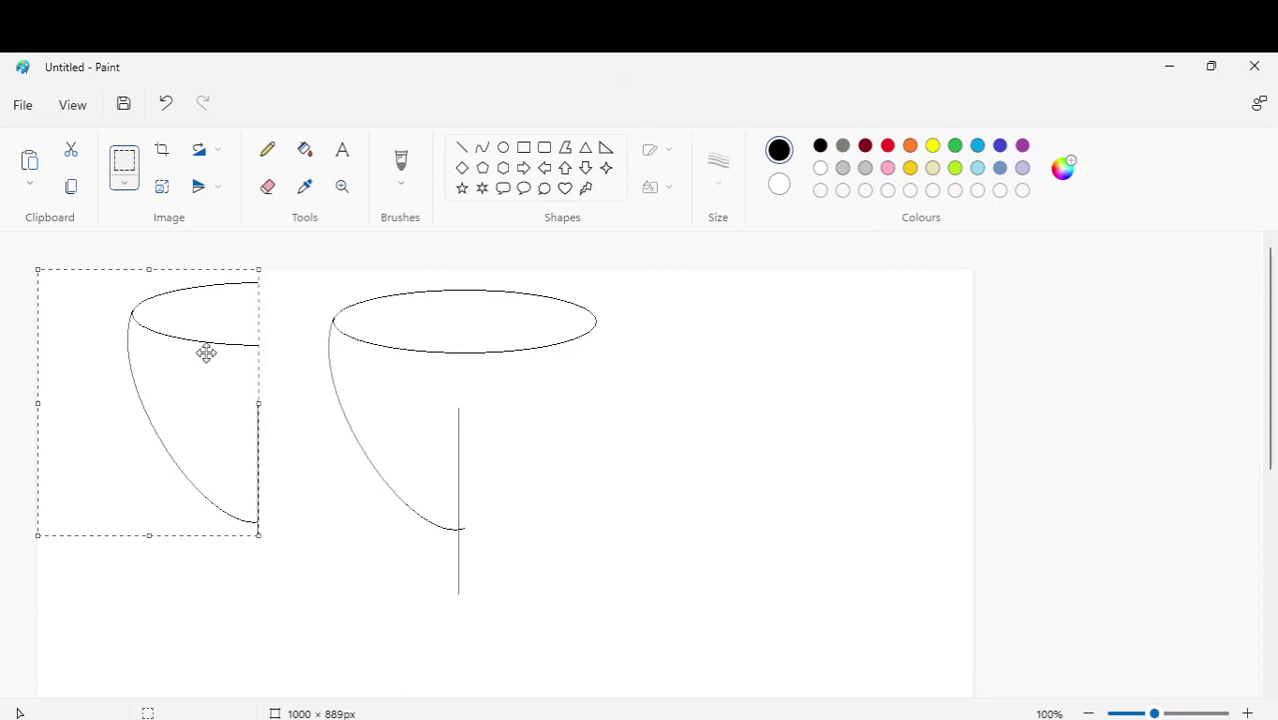
left_click(222, 193)
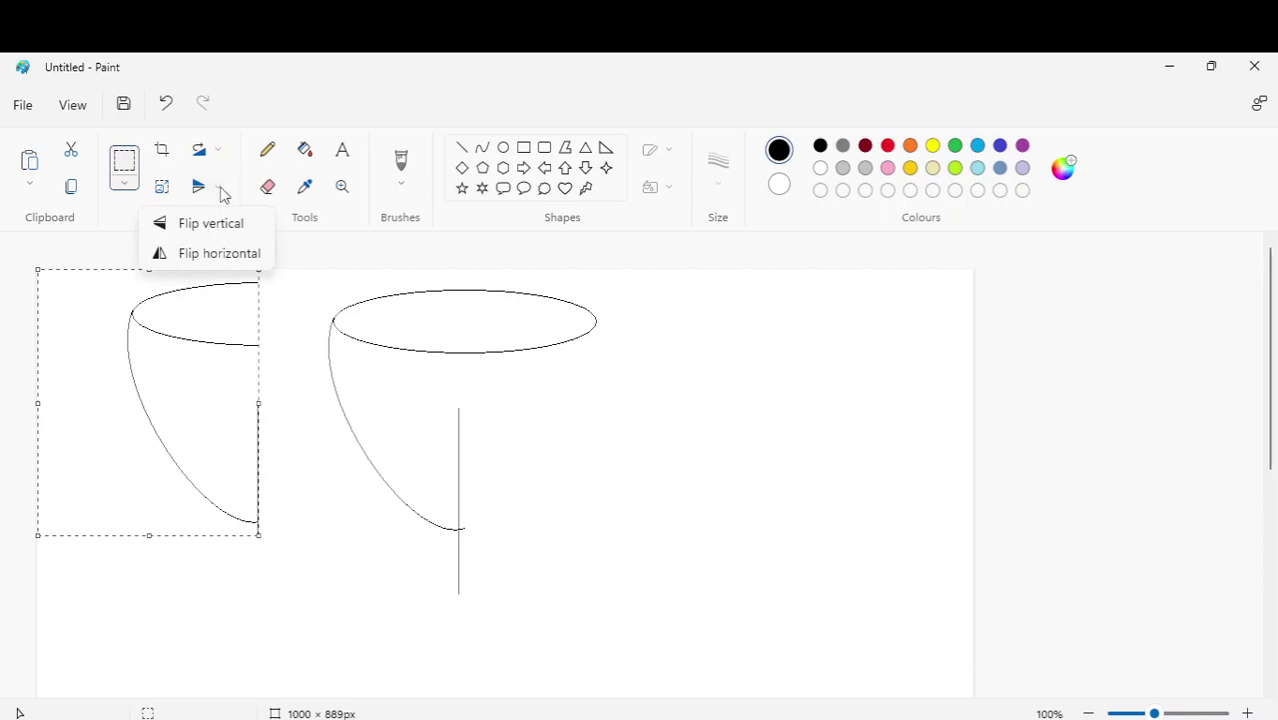
left_click(222, 256)
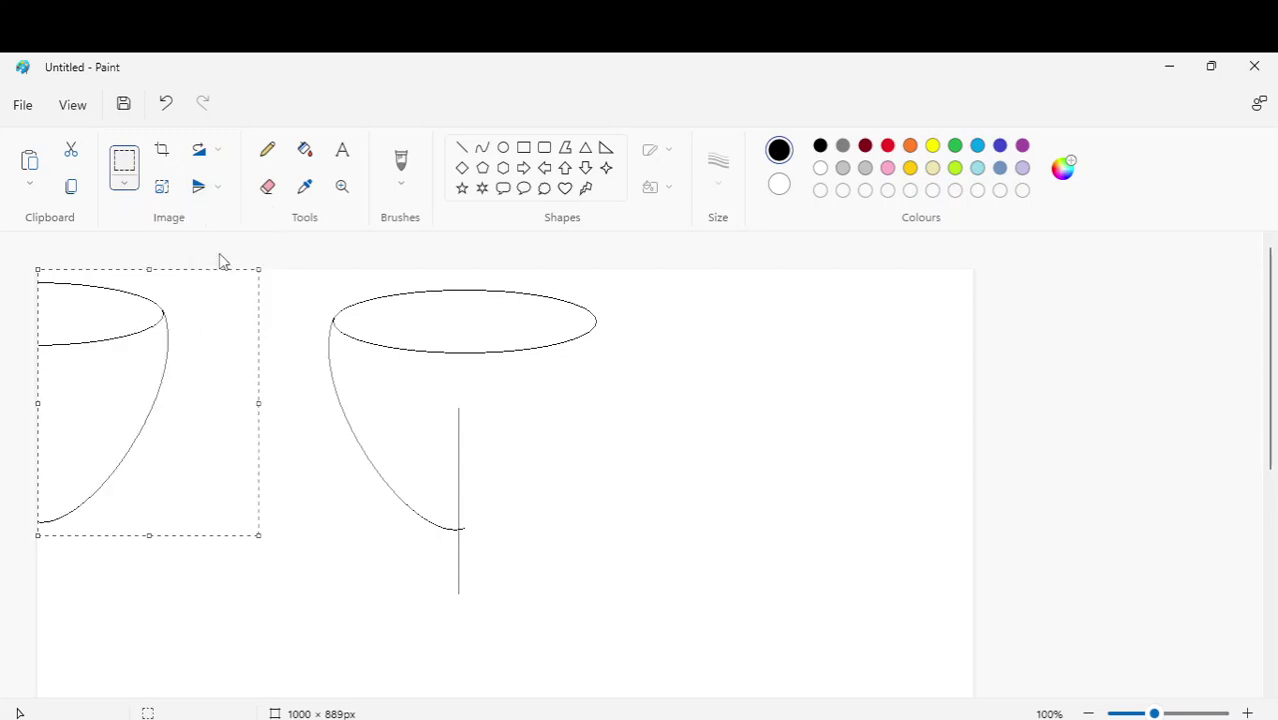
key("Escape")
left_click_drag(178, 350, 610, 358)
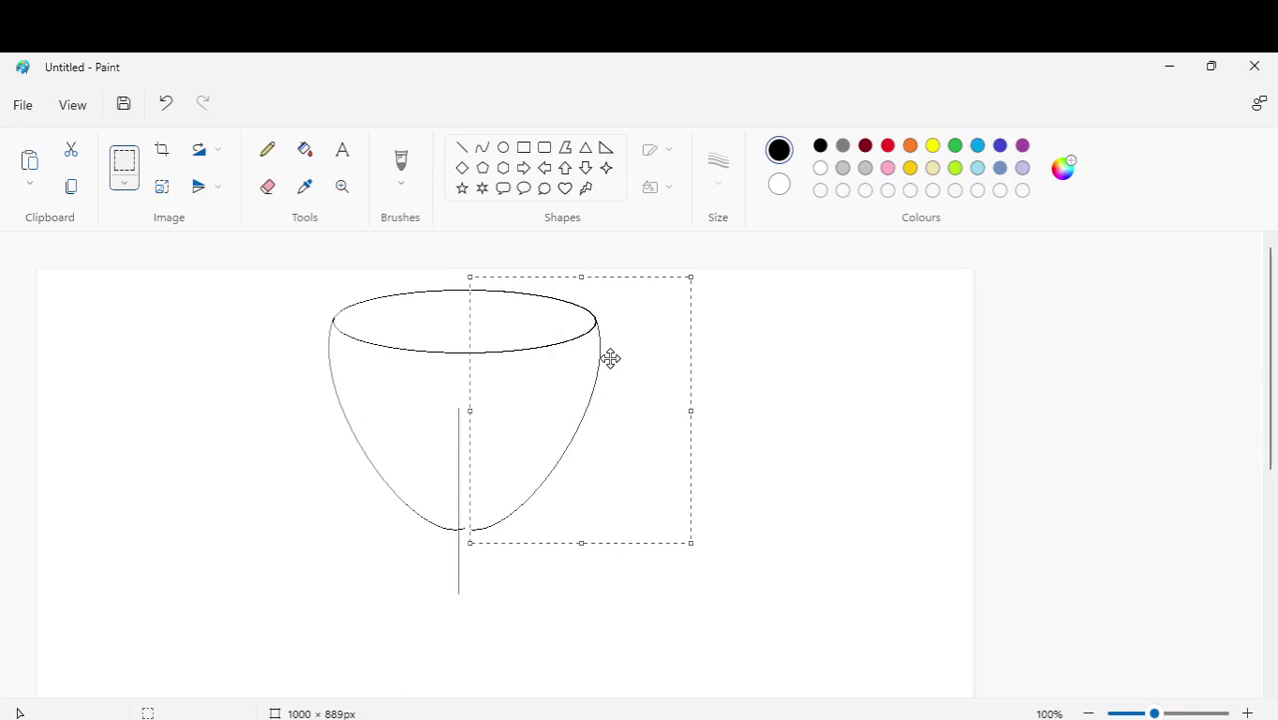
left_click(791, 349)
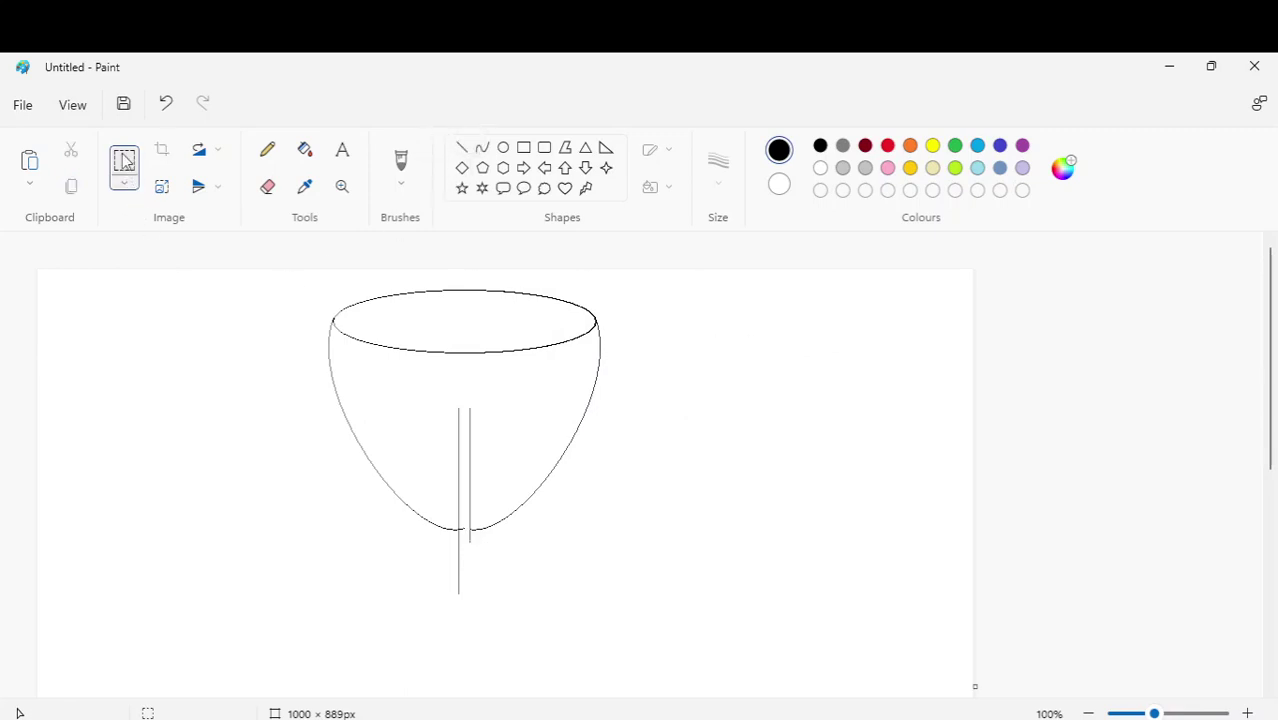
left_click_drag(395, 521, 605, 599)
left_click(411, 527)
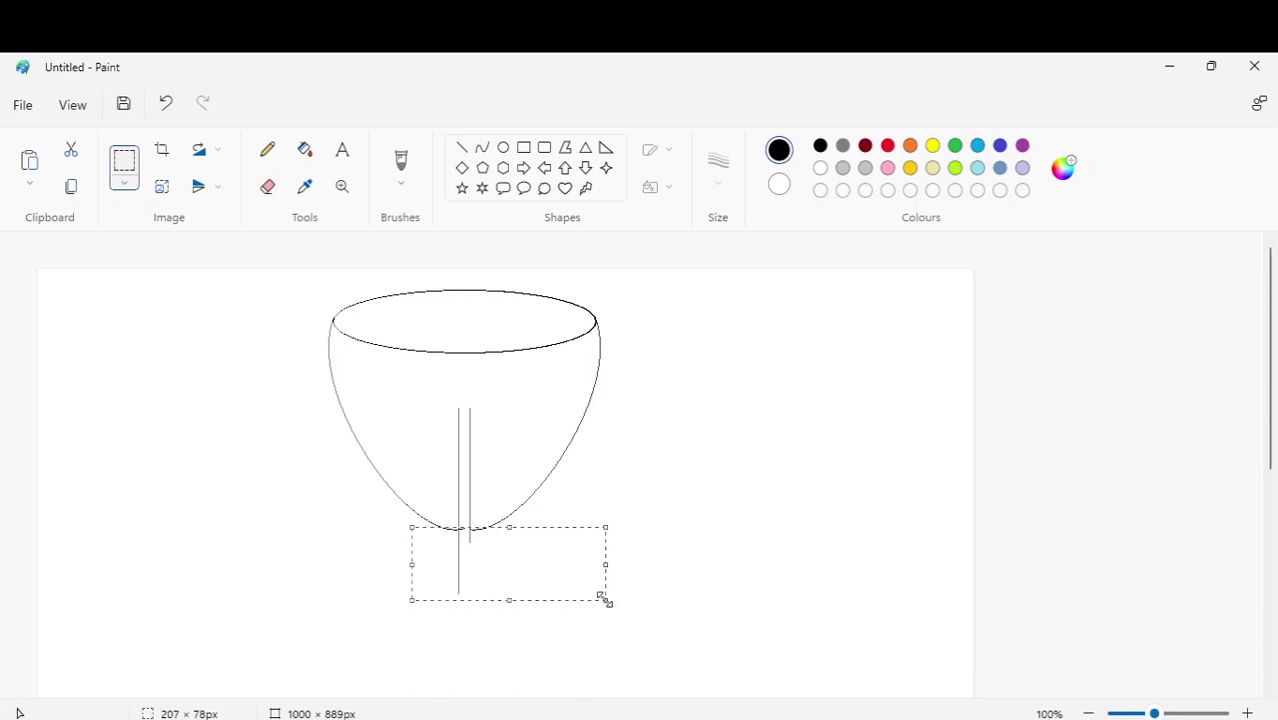
Step: Delete the stem lines under the cup and draw a short flat line across its bottom
key("Delete")
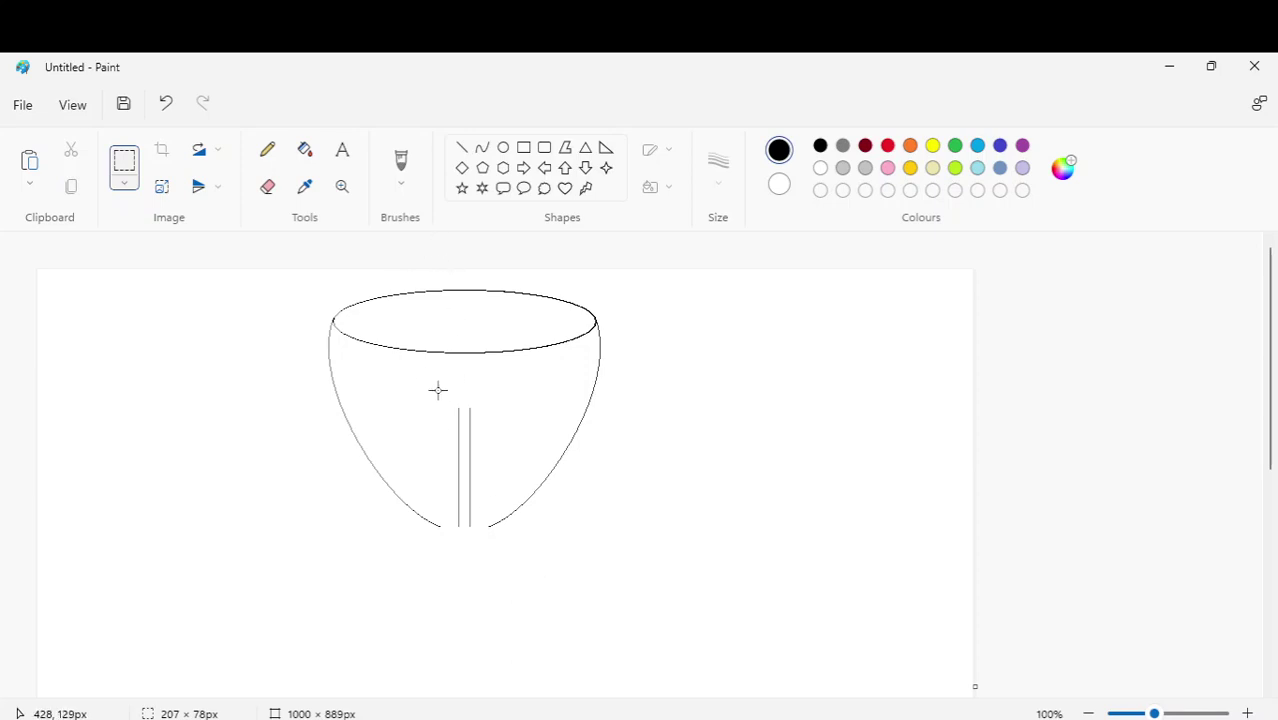
left_click_drag(438, 390, 484, 539)
key("Delete")
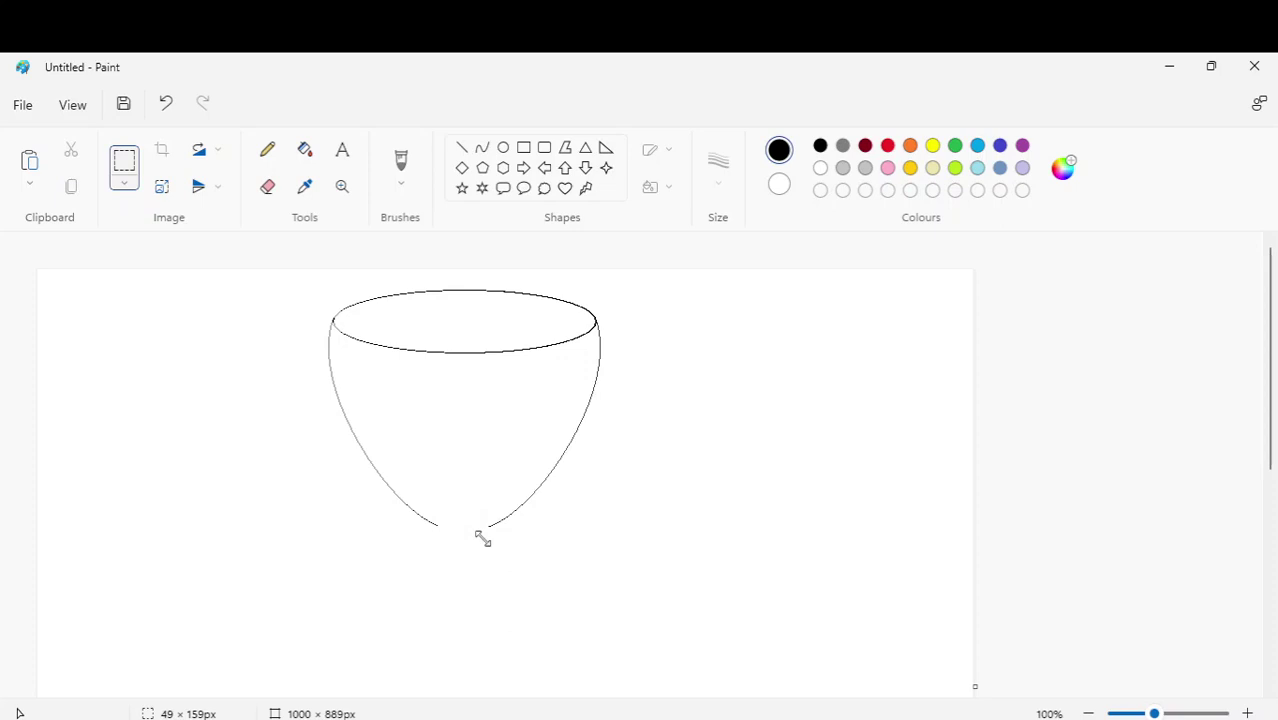
left_click(463, 150)
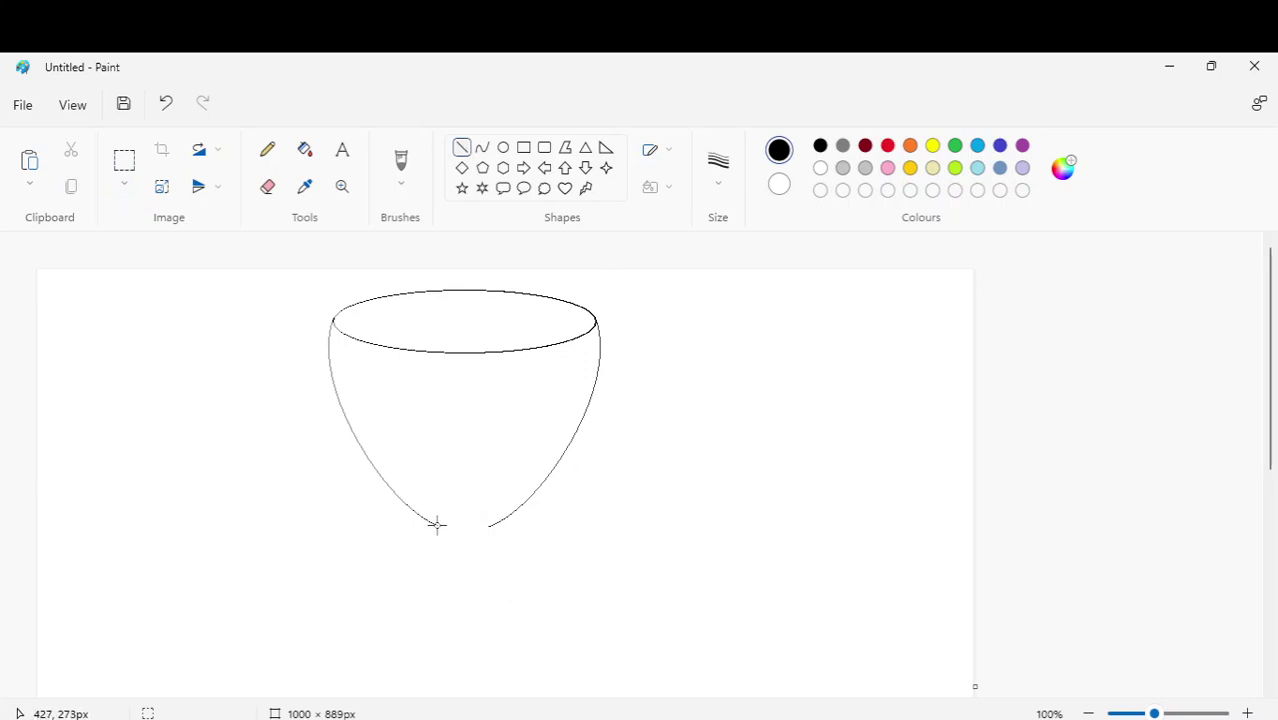
left_click_drag(436, 524, 492, 525)
Step: Draw the handle's outer curve from the cup side to the rim, bent into a loop
left_click(482, 147)
left_click_drag(575, 432, 597, 321)
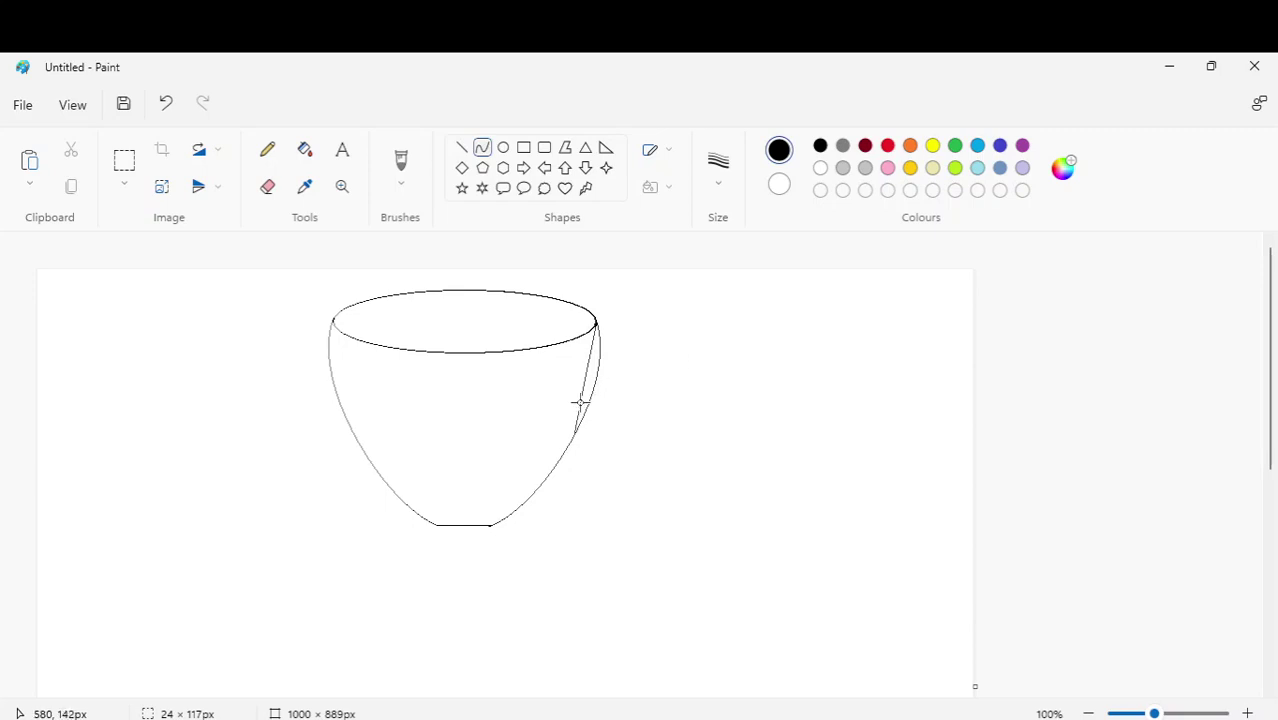
left_click_drag(580, 402, 644, 426)
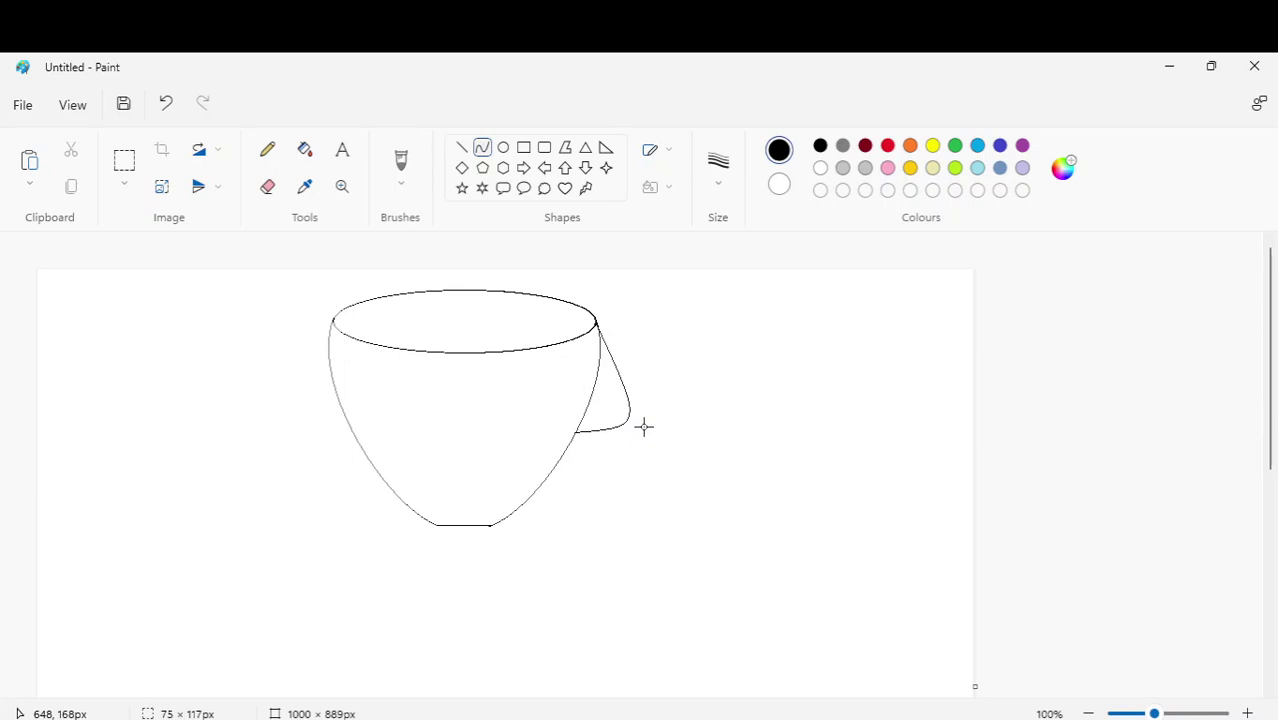
left_click_drag(619, 374, 760, 273)
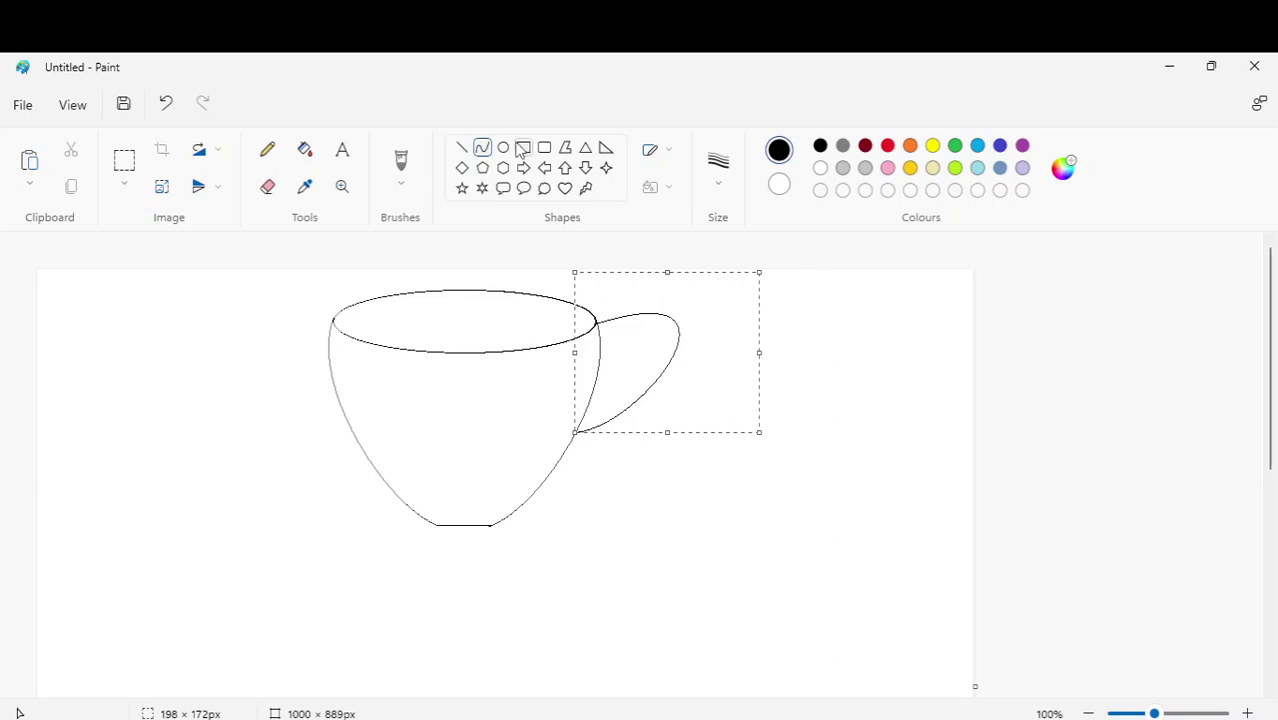
Step: Draw the inner handle curve following the outer loop
left_click(483, 148)
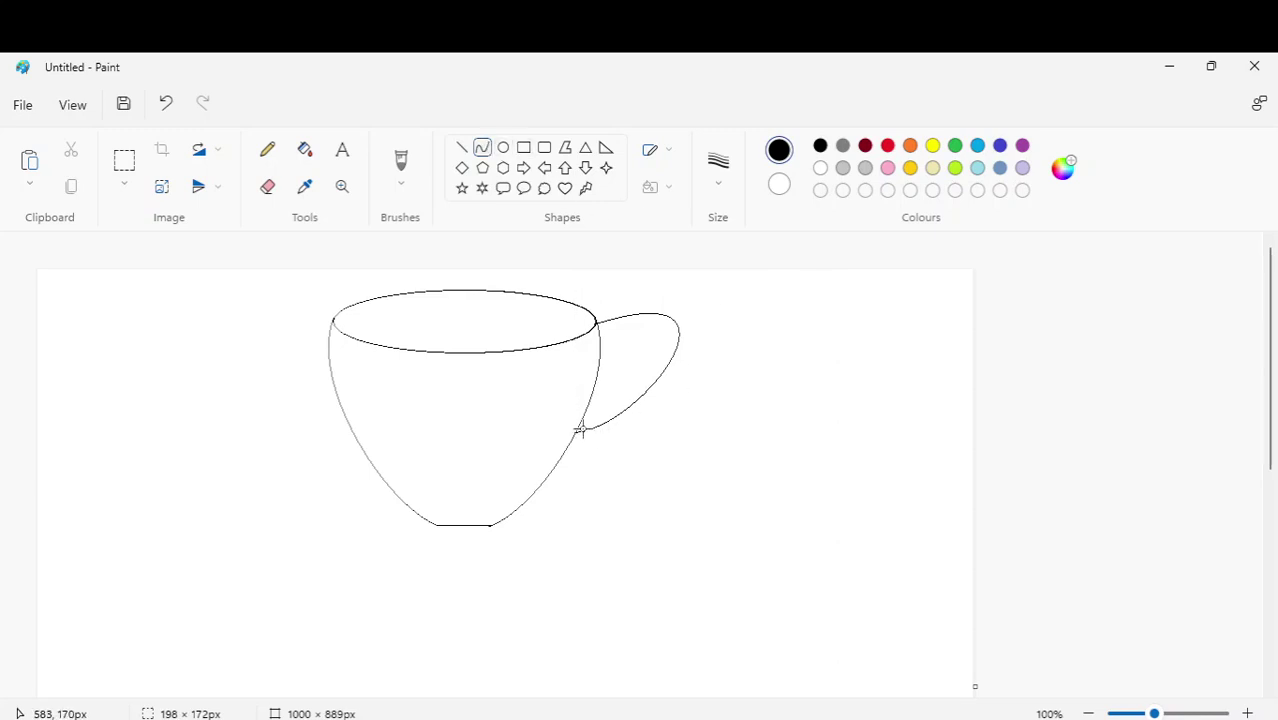
left_click_drag(579, 427, 599, 327)
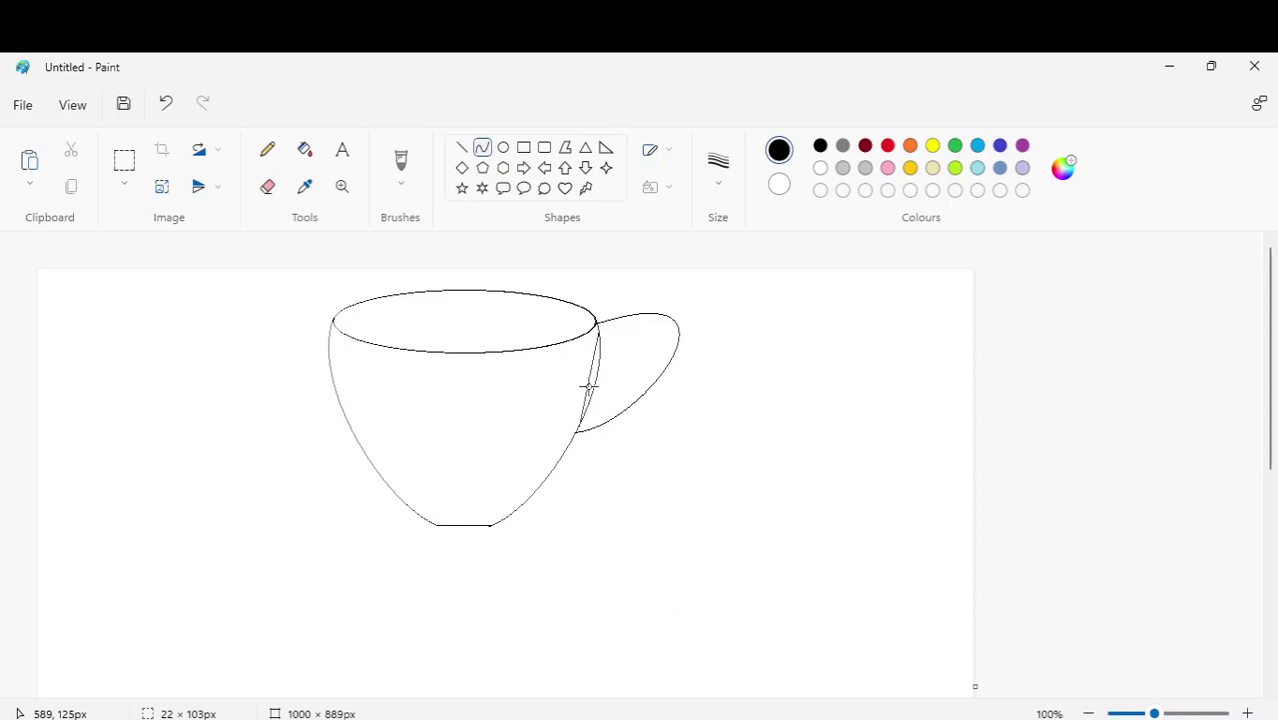
left_click_drag(588, 386, 719, 297)
Step: Draw a large saucer ellipse under the cup, nudge it into place, and add a smaller inner ring
left_click(806, 322)
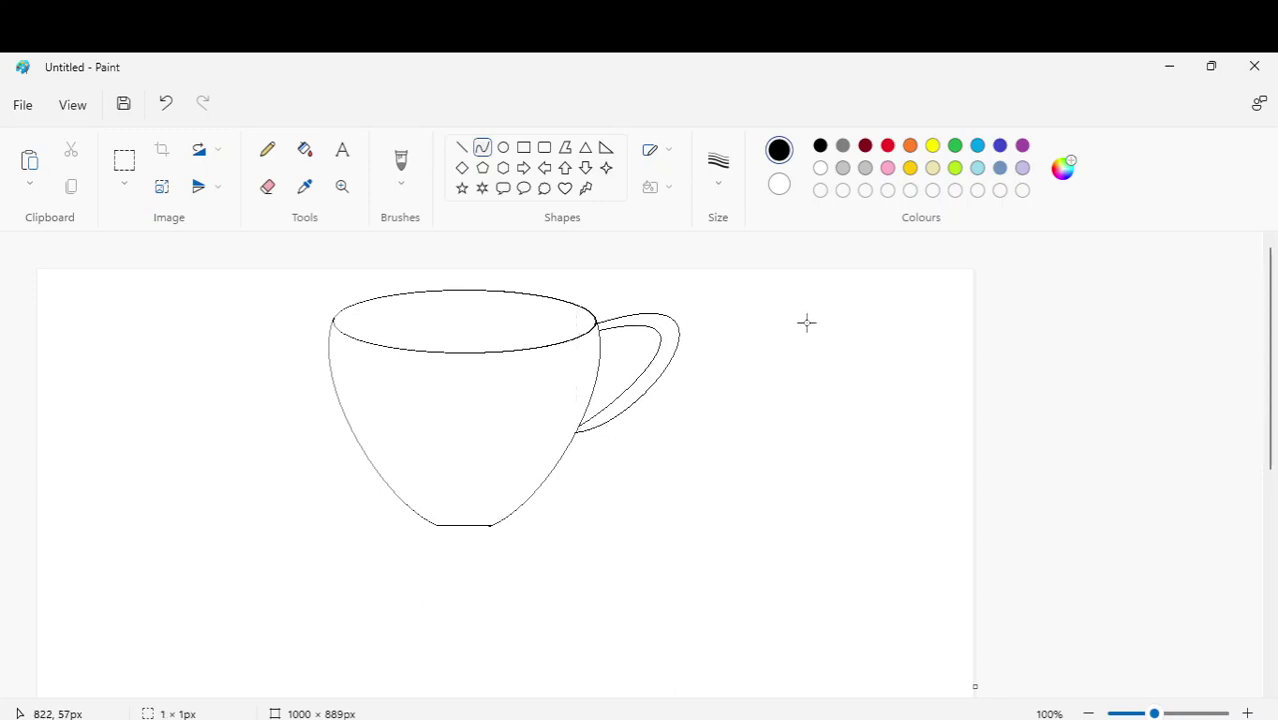
left_click(503, 148)
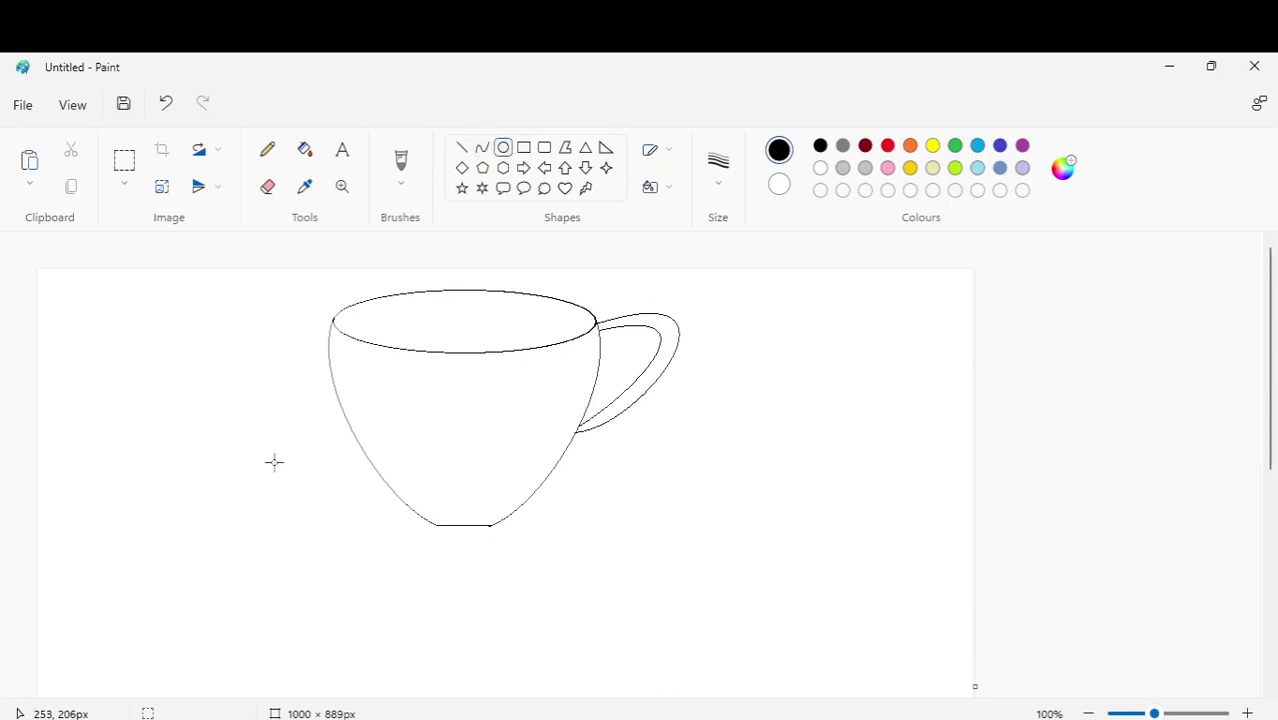
mouse_move(265, 458)
left_mouse_down()
mouse_move(747, 539)
mouse_move(693, 593)
mouse_move(713, 636)
mouse_move(692, 619)
left_mouse_up()
left_click_drag(556, 533, 544, 509)
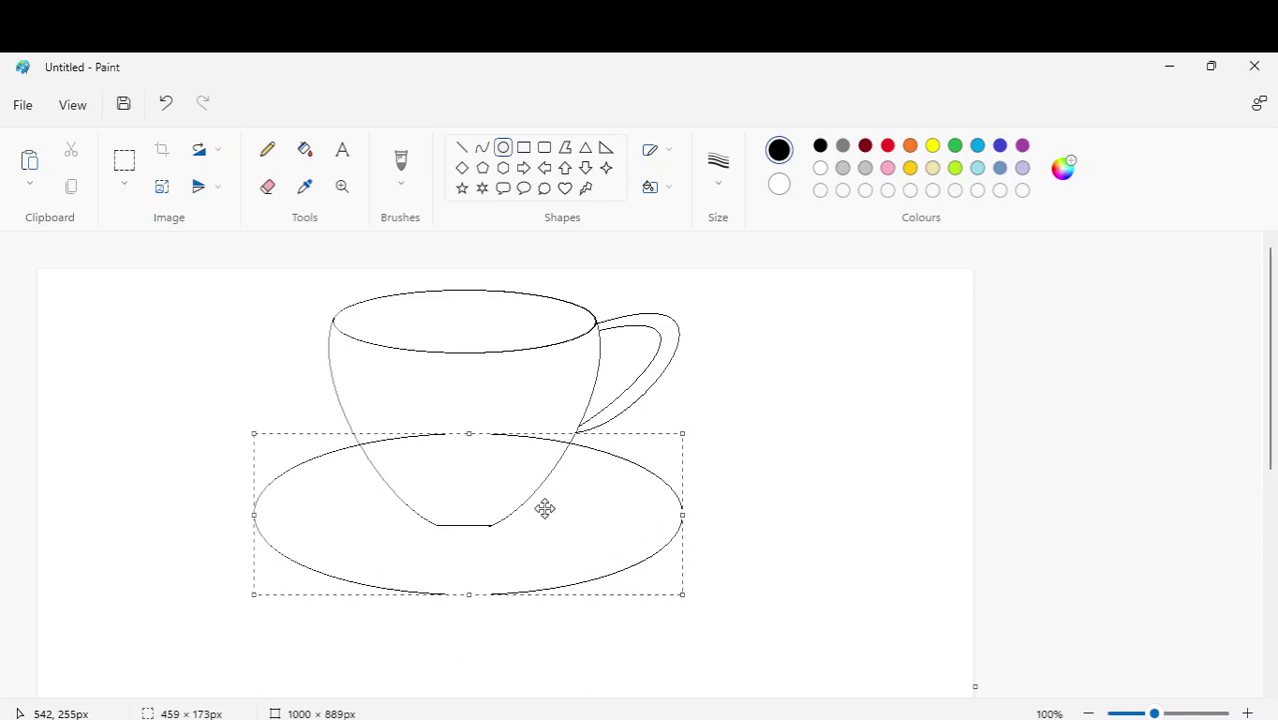
left_click(676, 436)
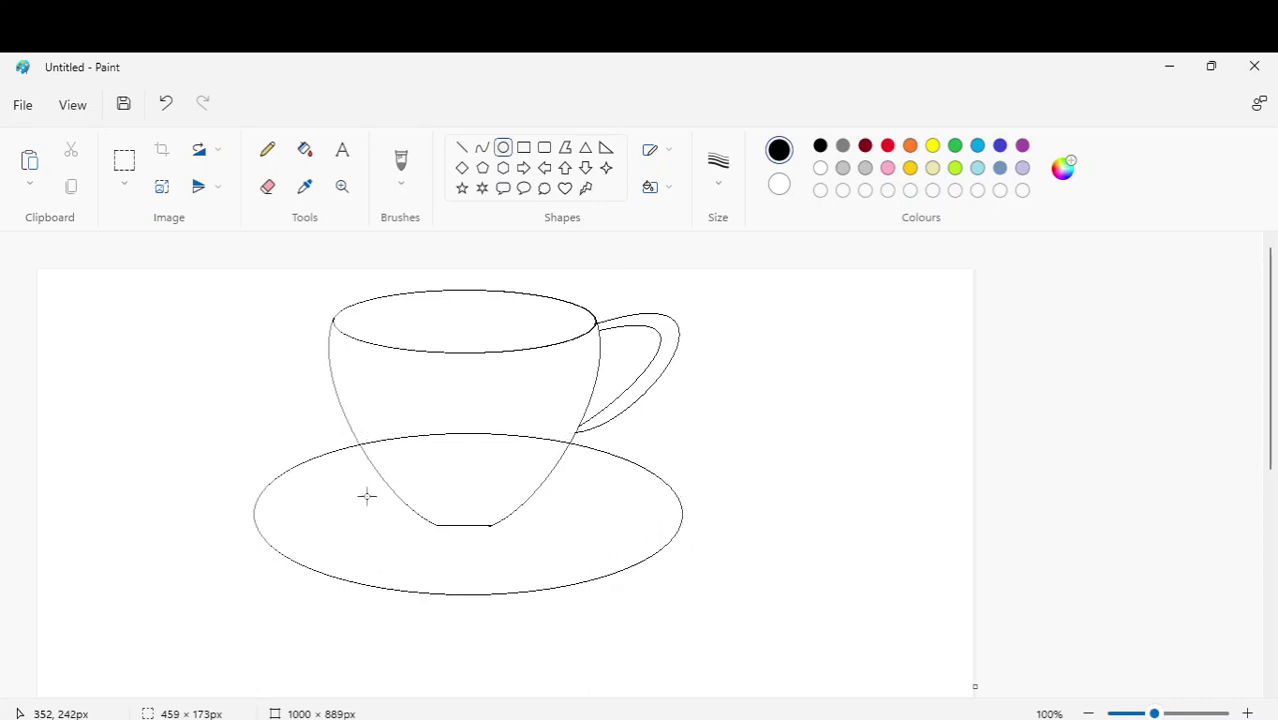
left_click_drag(366, 495, 544, 513)
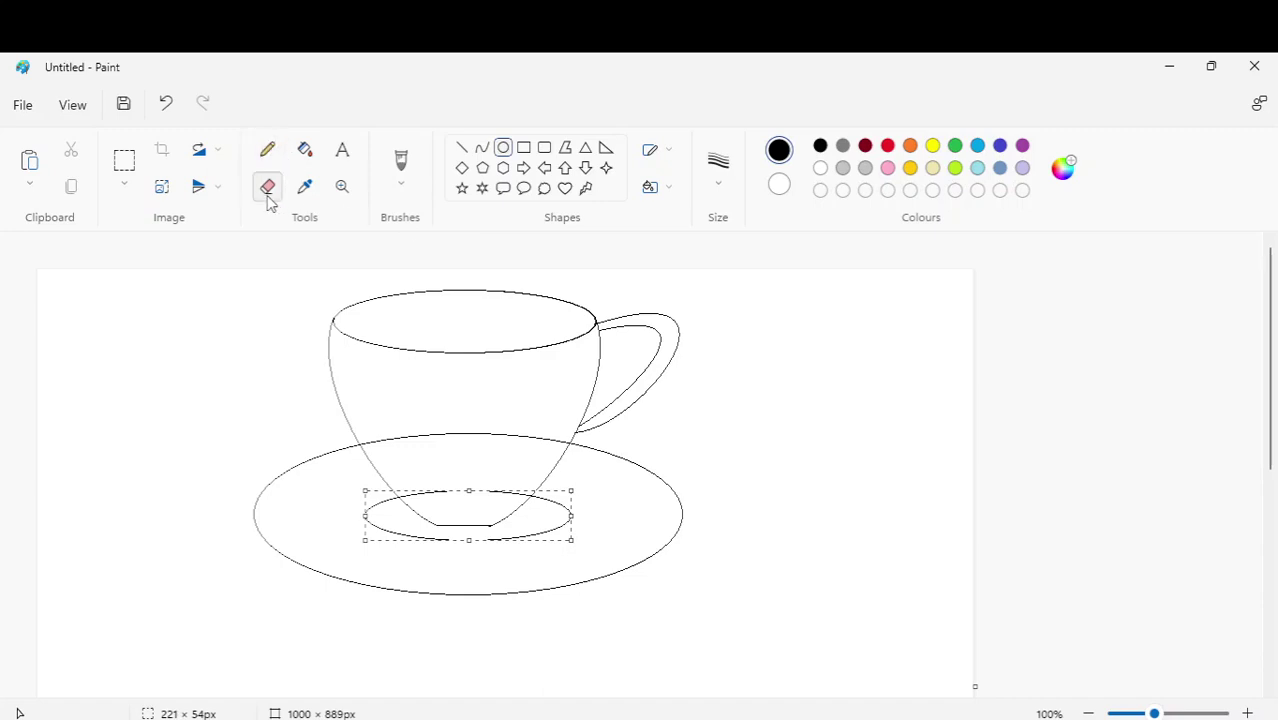
Step: Draw a downward-bending curve along the saucer's bottom edge
left_click(484, 148)
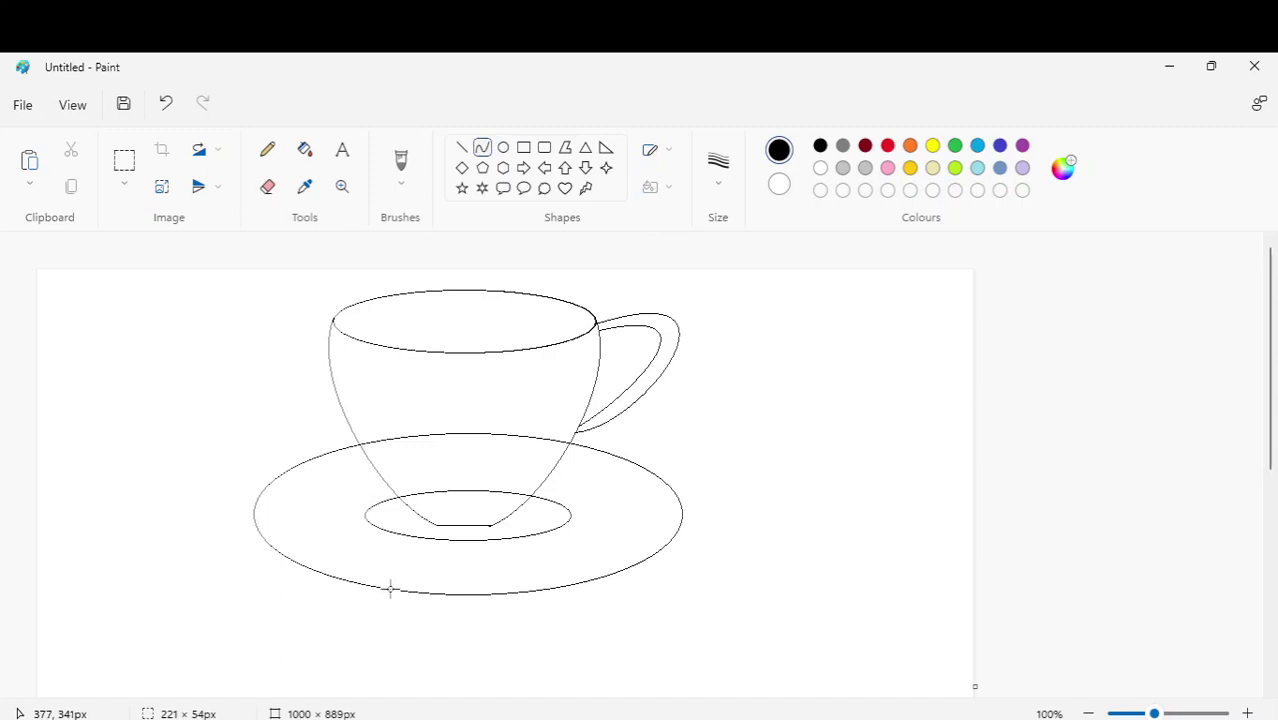
left_click_drag(390, 589, 548, 589)
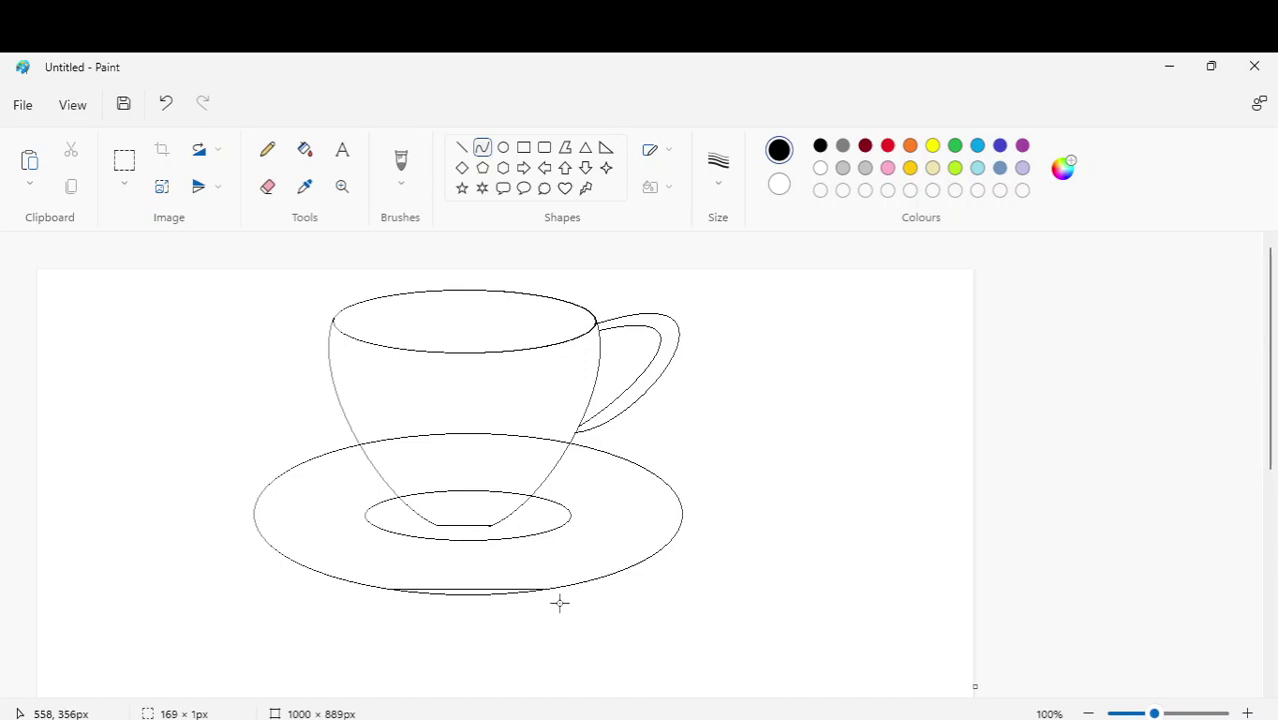
left_click_drag(466, 591, 471, 604)
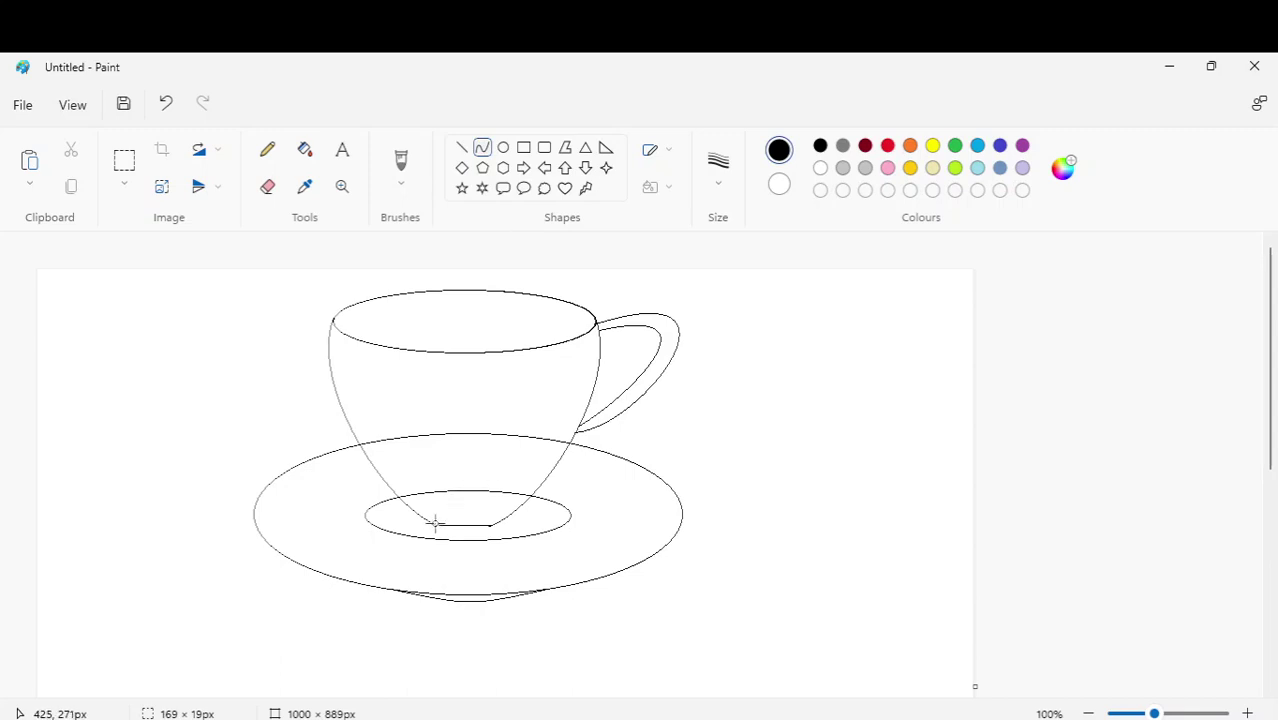
Step: Turn the cup's flat bottom into a rounded curve
left_click_drag(434, 521, 498, 520)
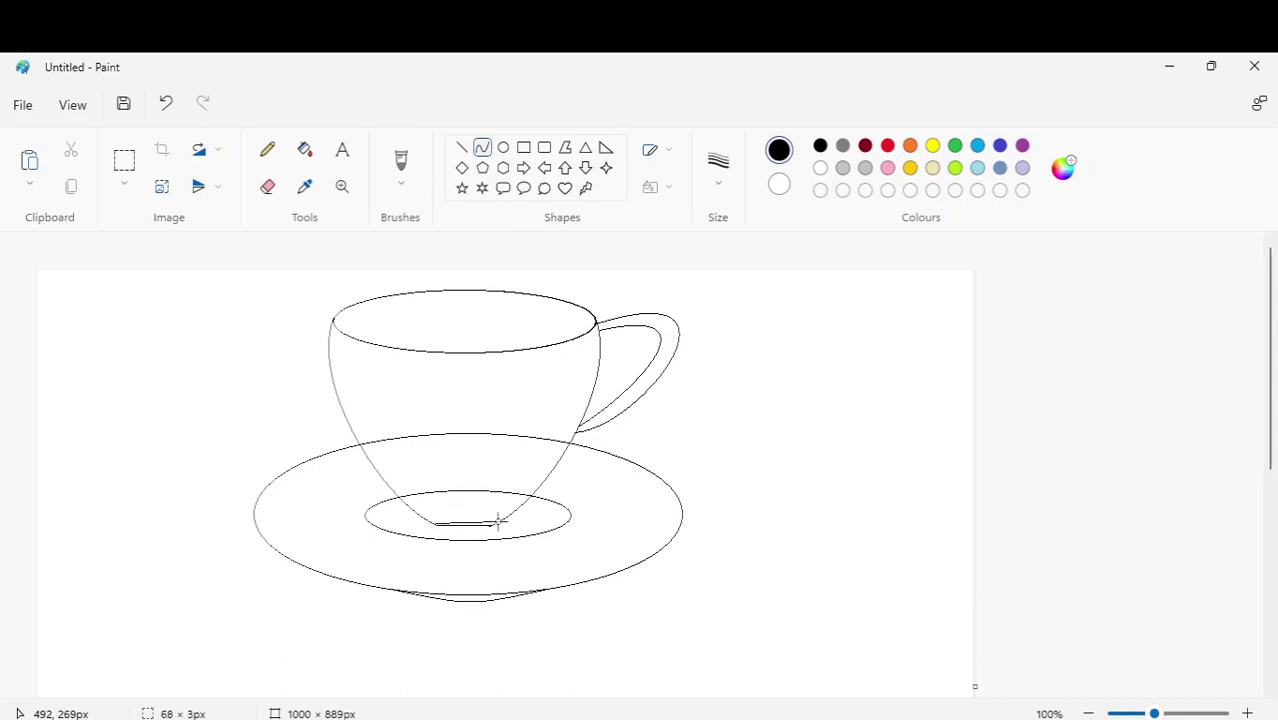
left_click(468, 531)
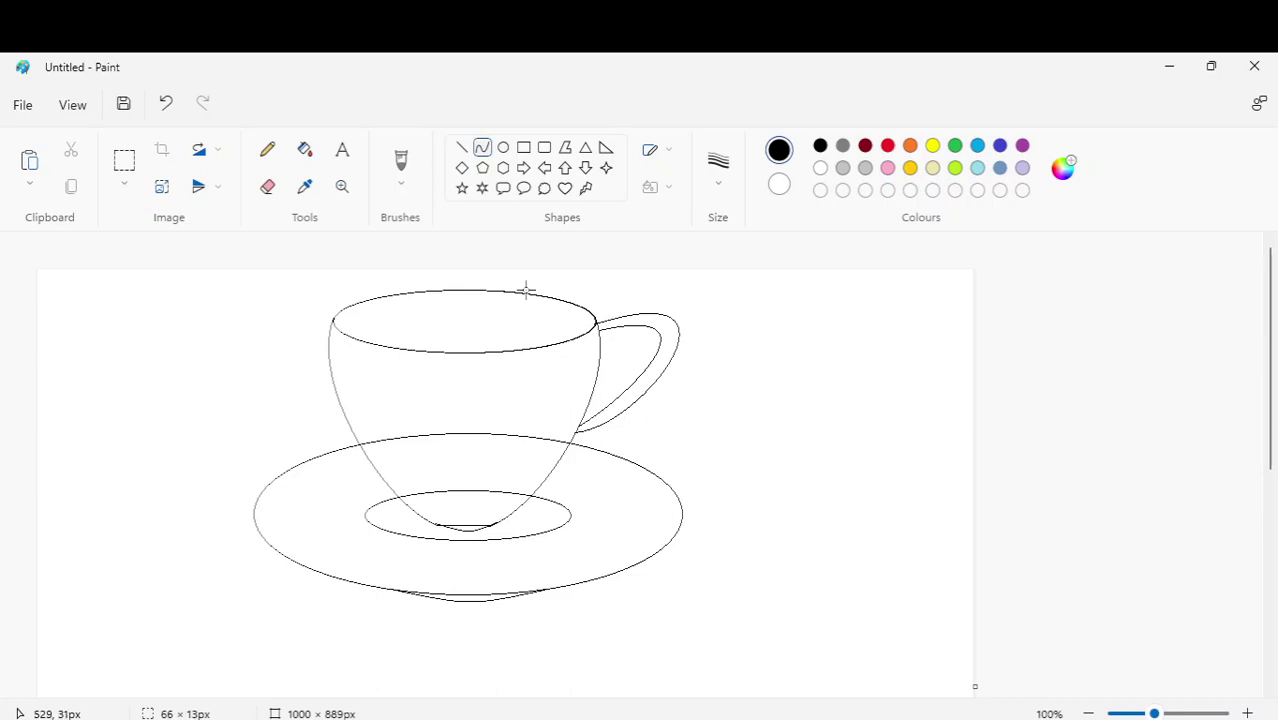
left_click(503, 147)
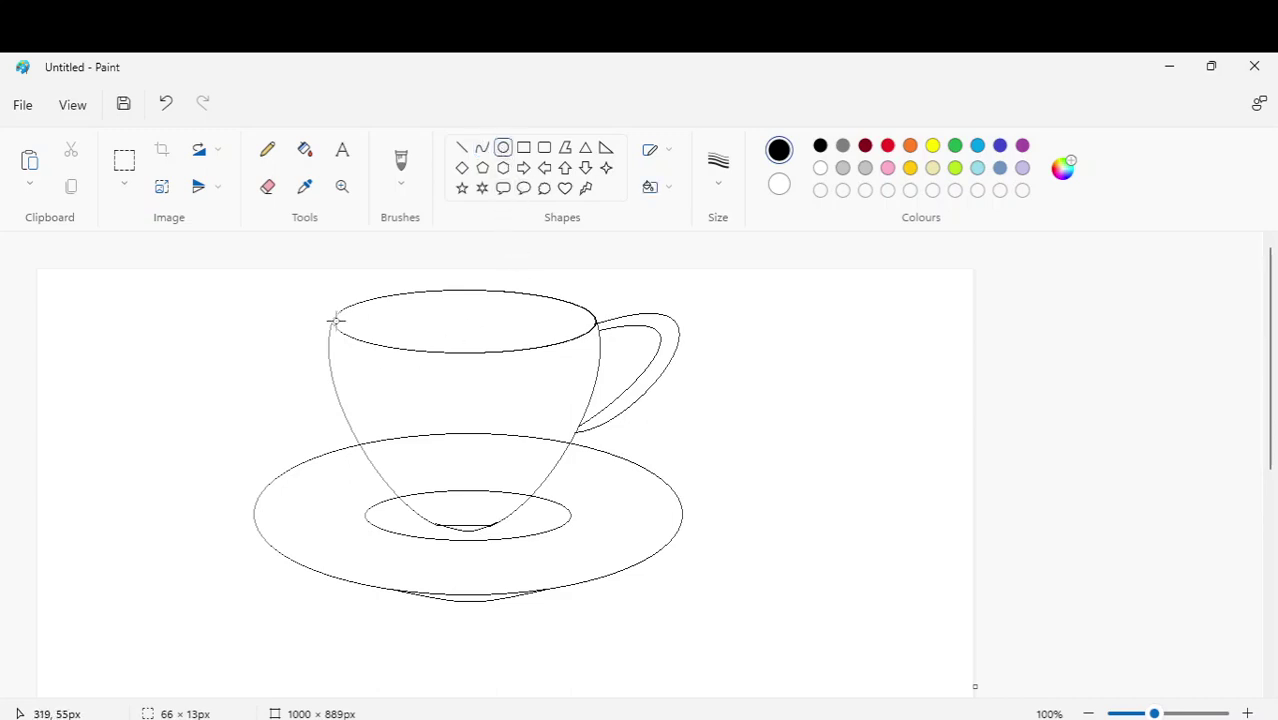
Step: Draw a slightly inset oval inside the cup rim to mark the tea surface, nudging it upward into place
left_click_drag(335, 320, 597, 360)
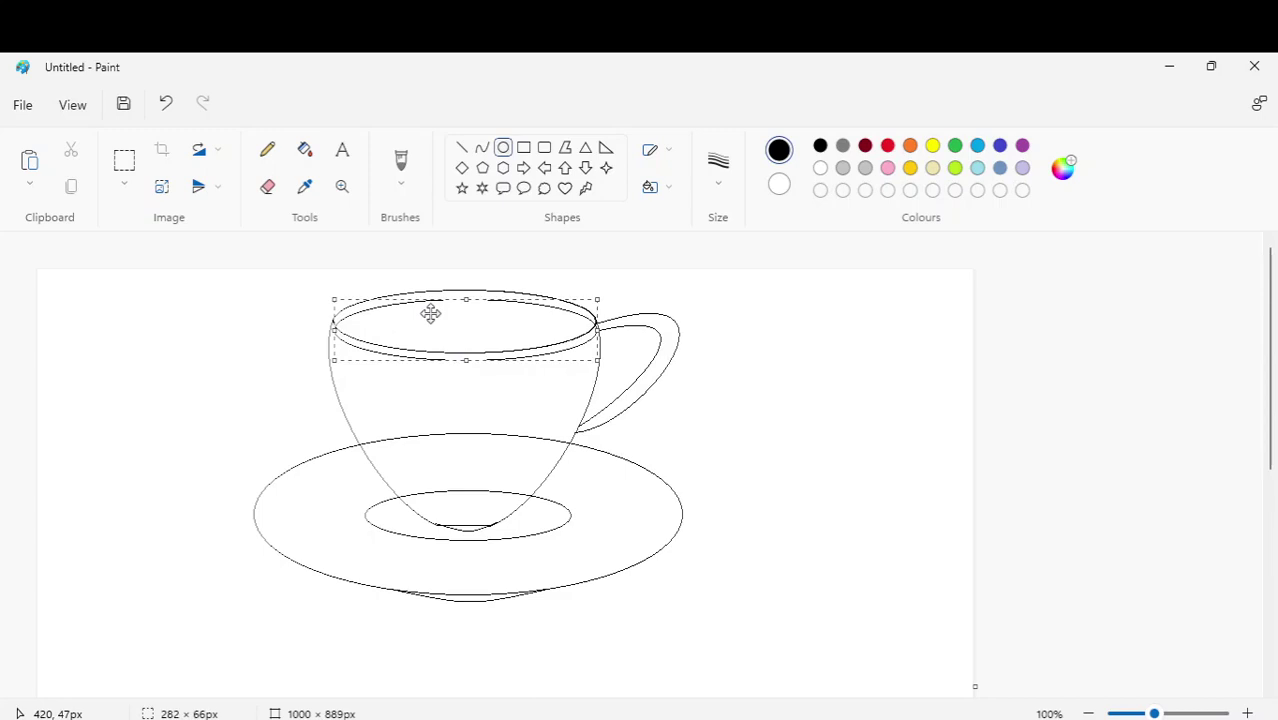
left_click_drag(430, 314, 431, 306)
left_click(260, 277)
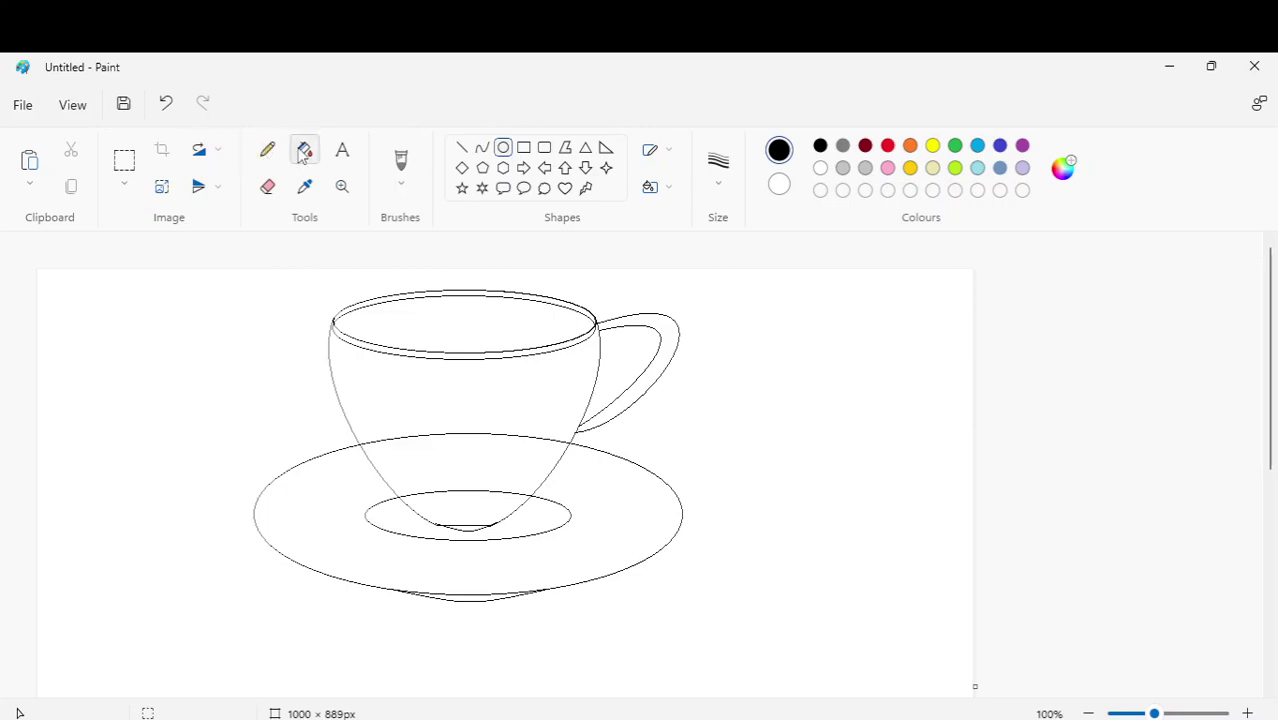
Step: Erase the saucer rim line and the inner oval edge that cross the cup bowl
left_click(275, 192)
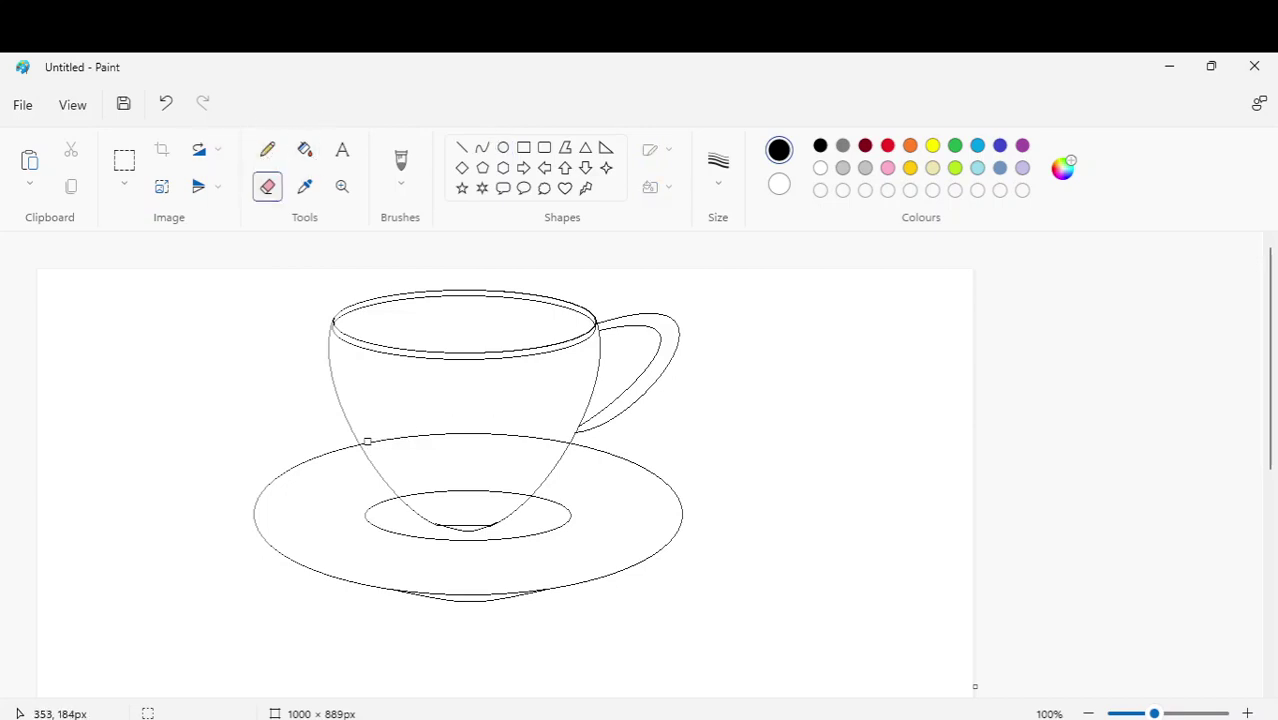
left_click_drag(367, 441, 565, 439)
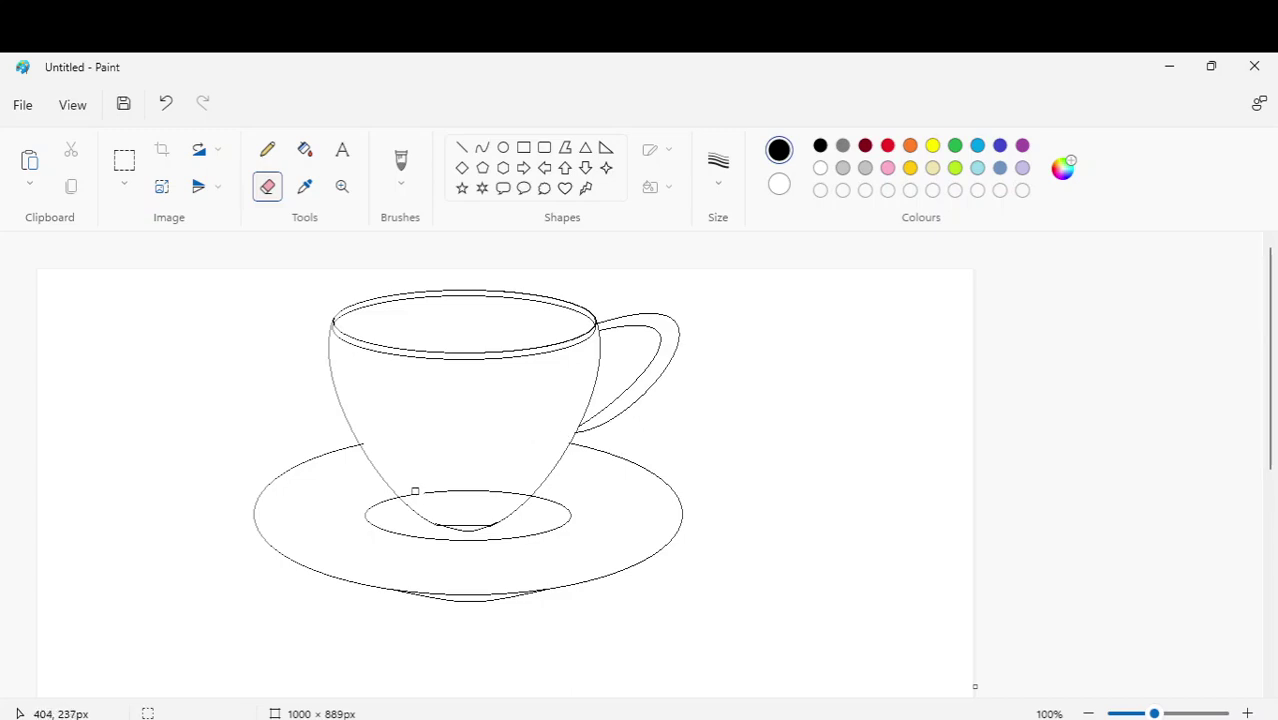
left_click_drag(415, 491, 523, 492)
Step: Write an indigo caption on the cup front: 'Learn with' wrapped above a name on a second line
left_click(342, 155)
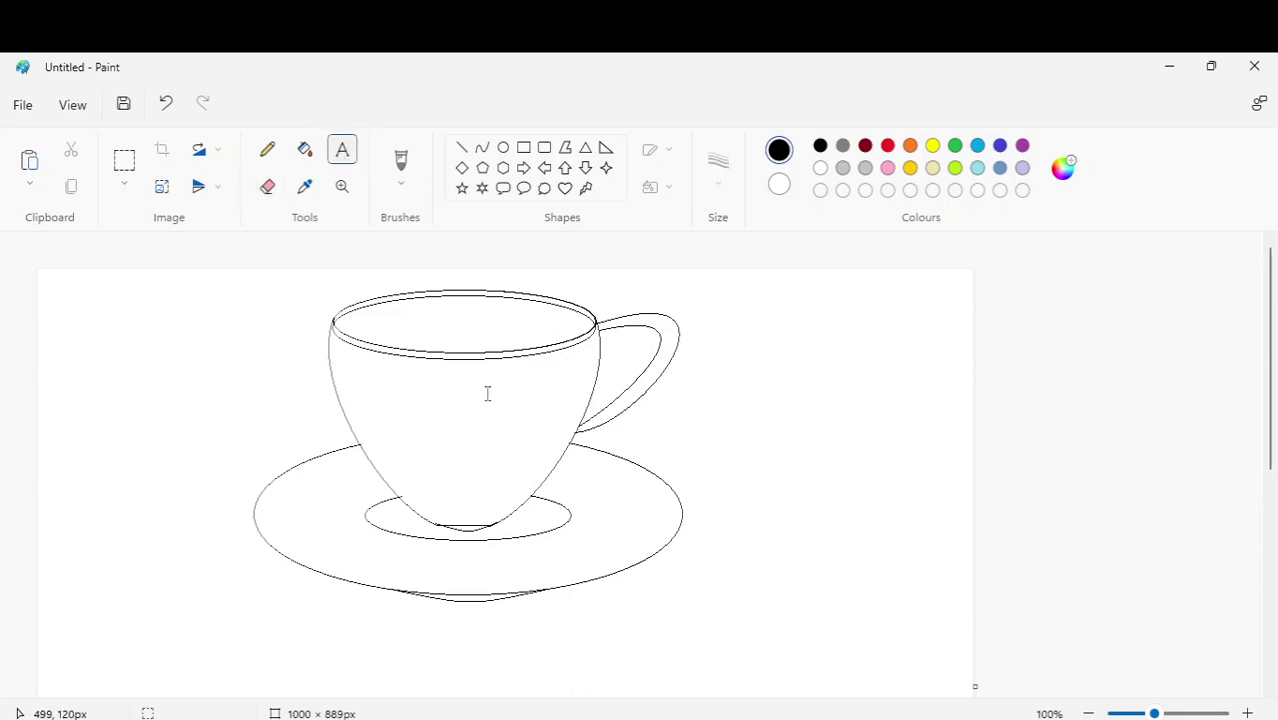
left_click(374, 394)
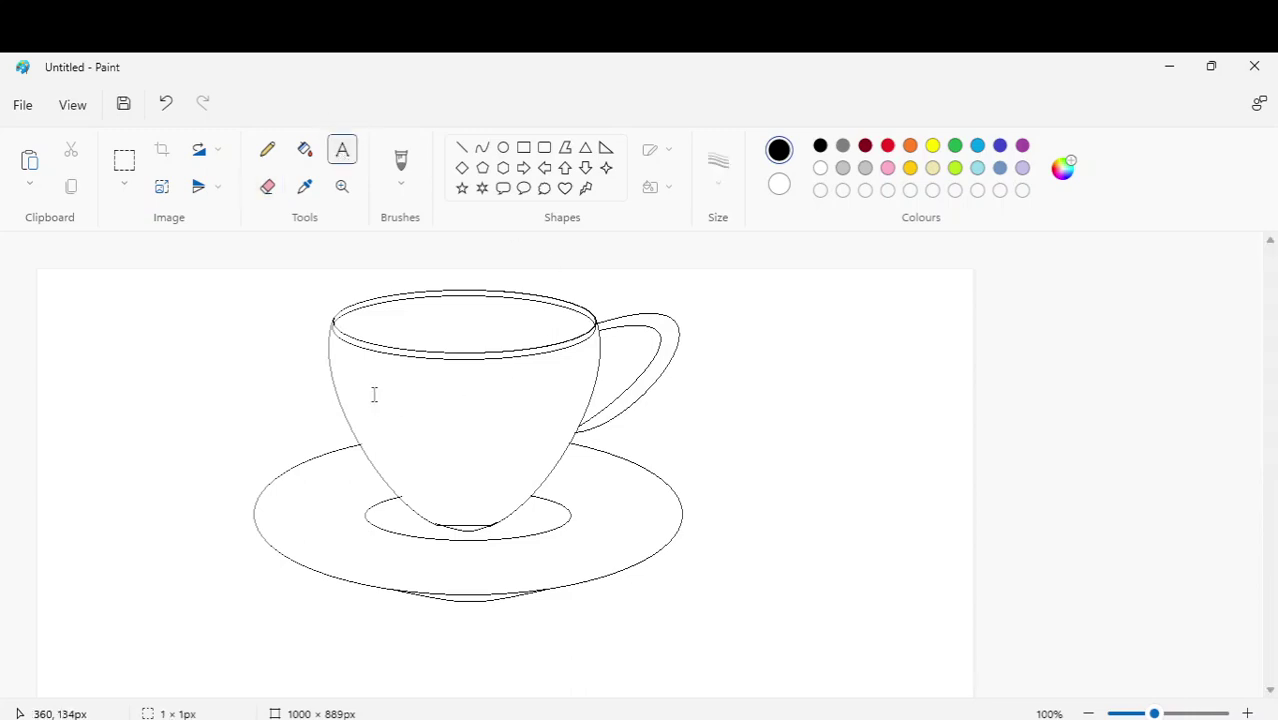
left_click(999, 147)
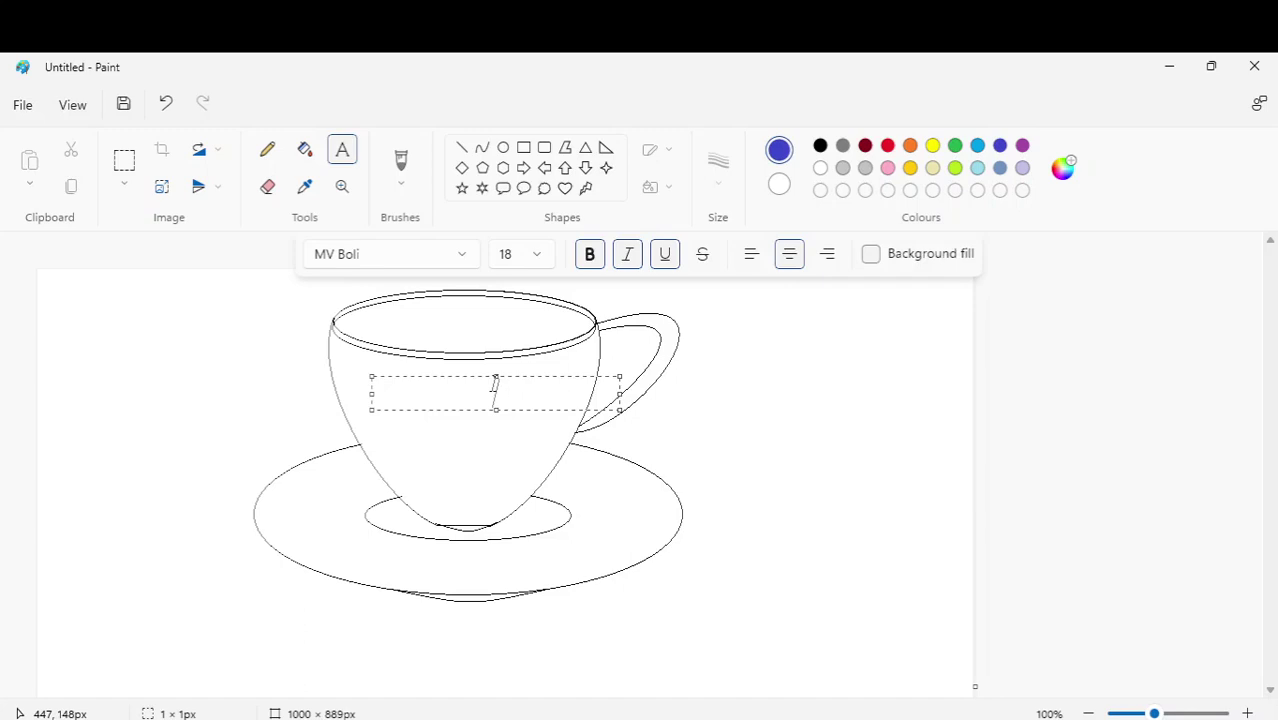
type("Learn with")
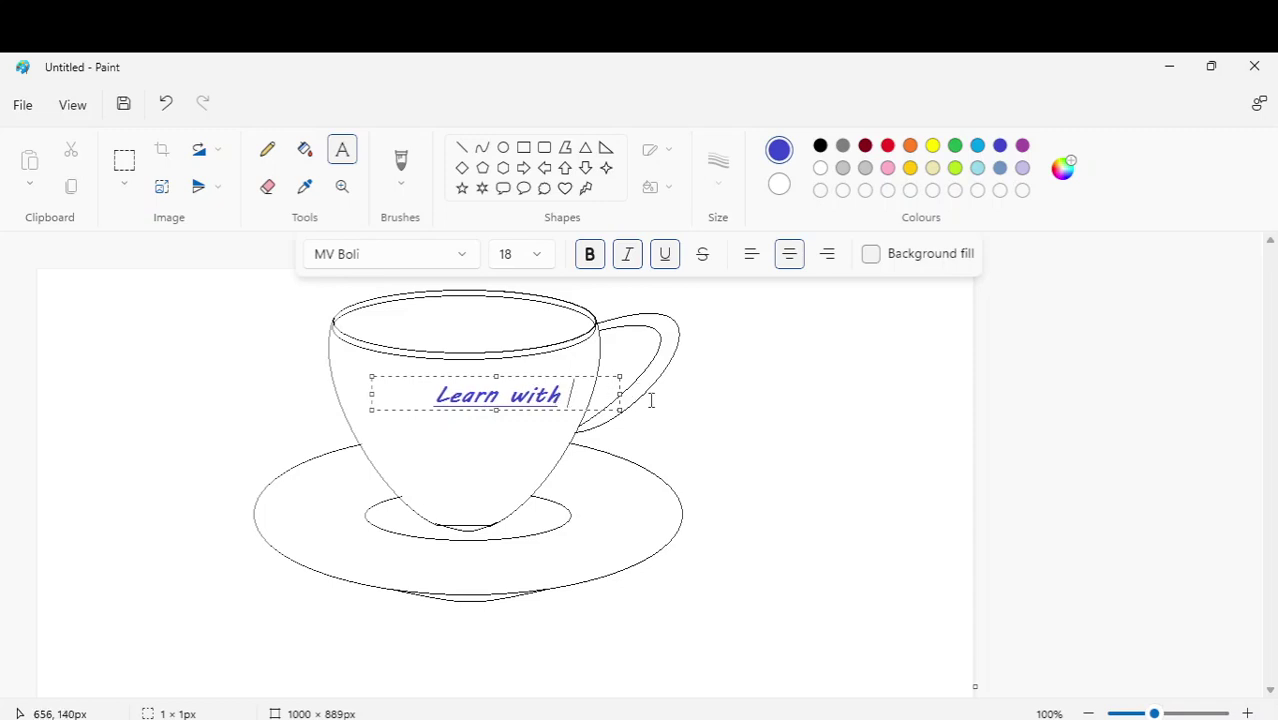
left_click_drag(621, 389, 575, 388)
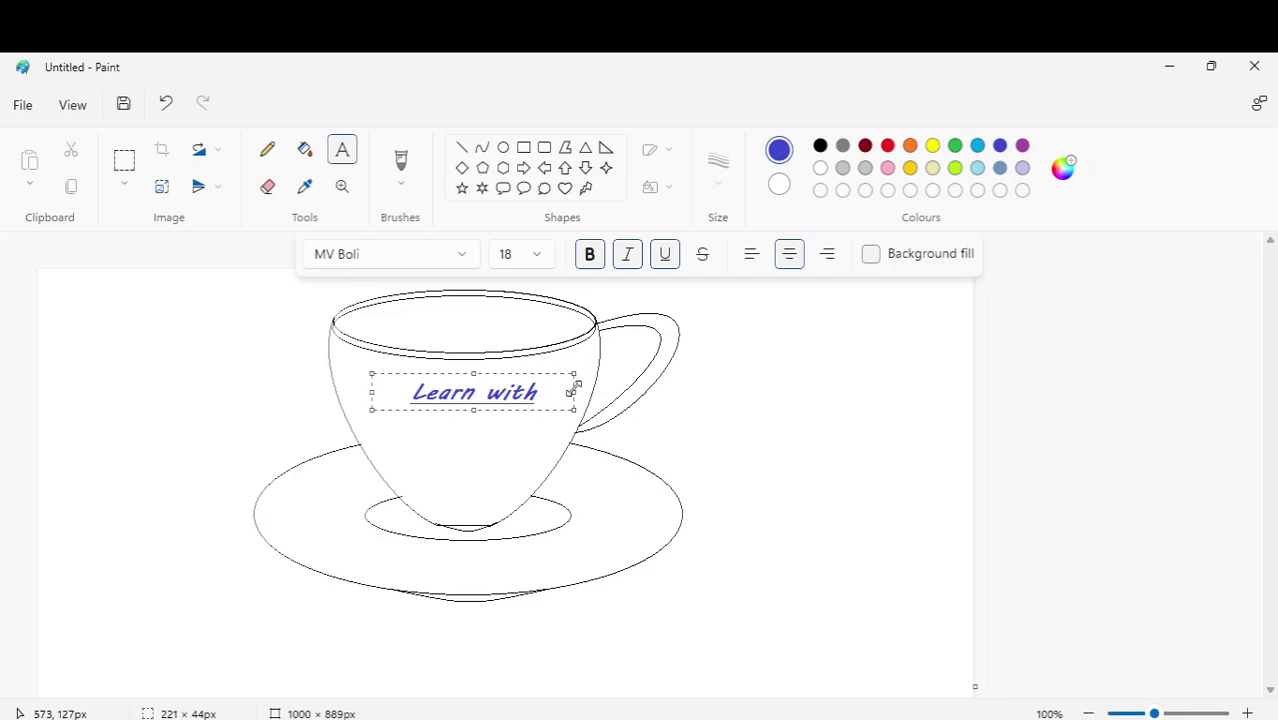
type("Sibansh")
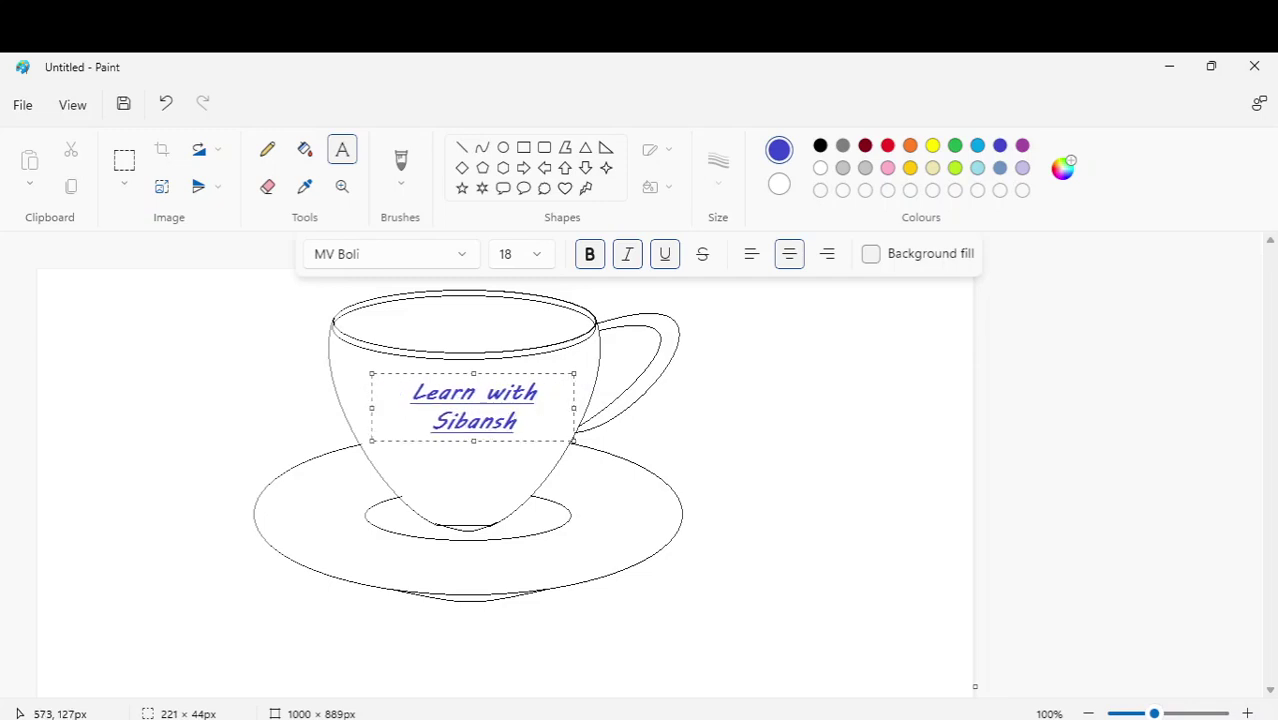
left_click(708, 407)
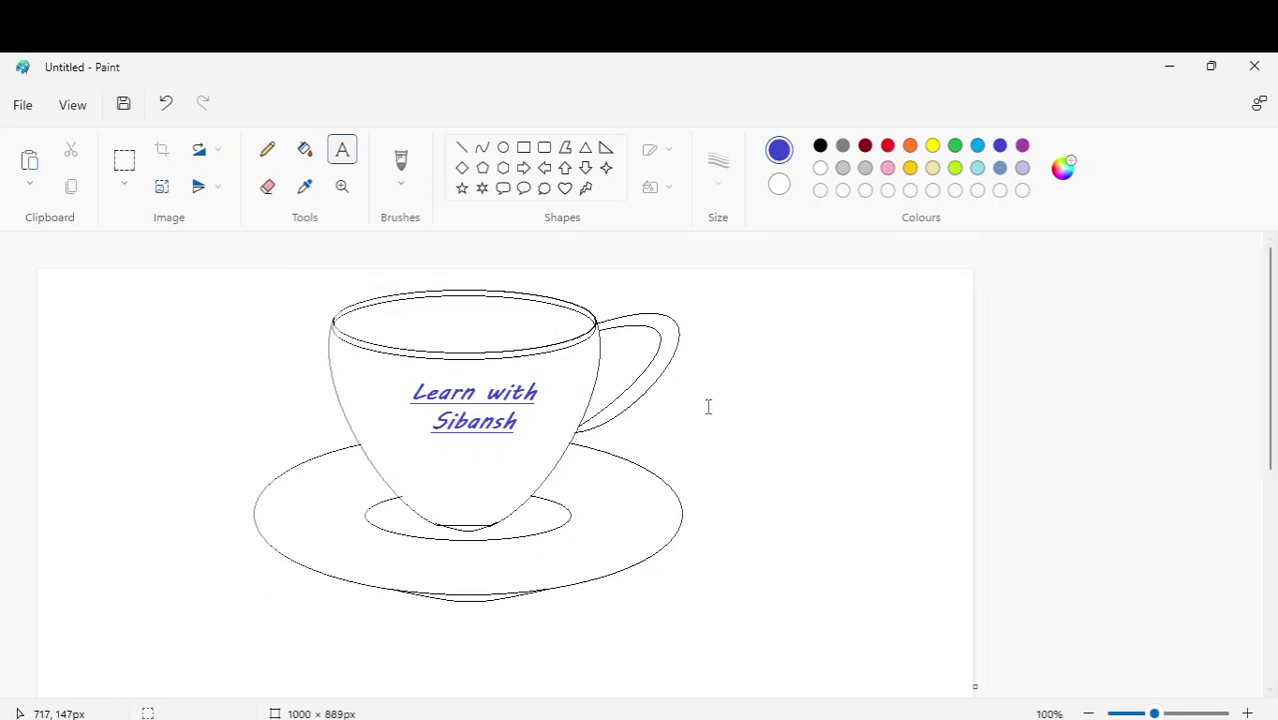
Step: Draw a heart outline over the caption, widening it leftward so it fully encloses the text
left_click(566, 190)
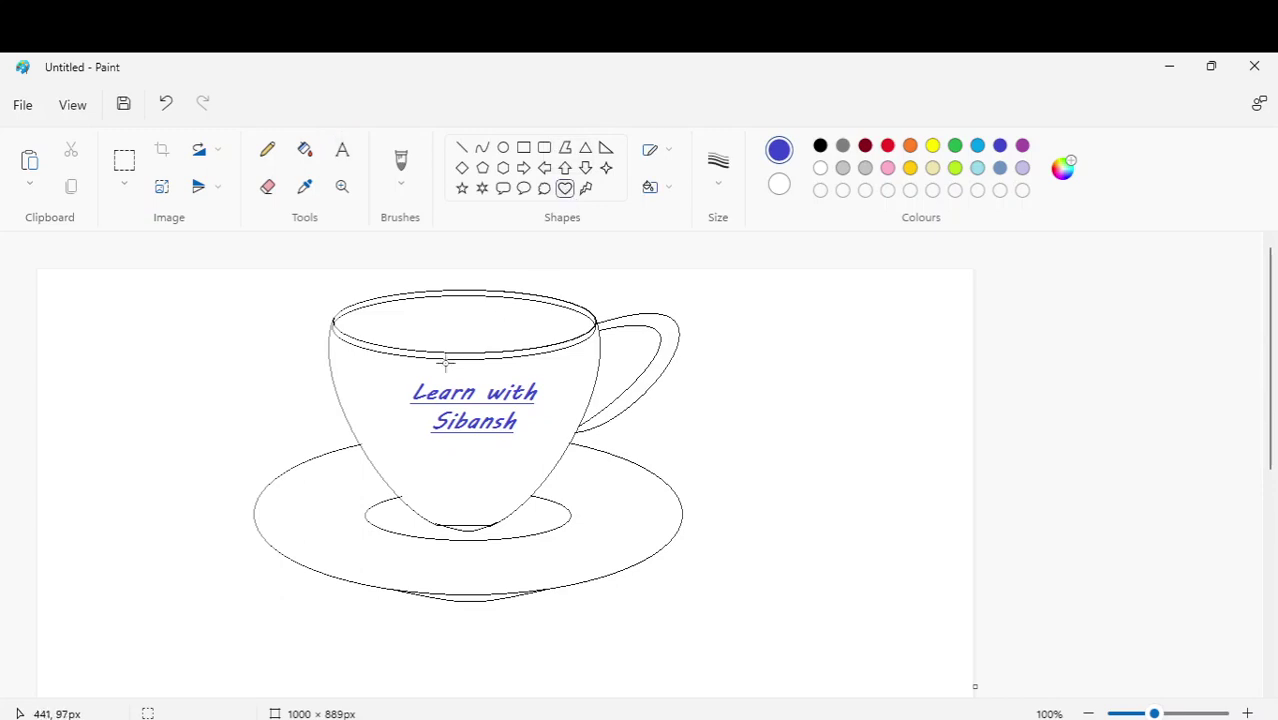
left_click_drag(415, 372, 550, 464)
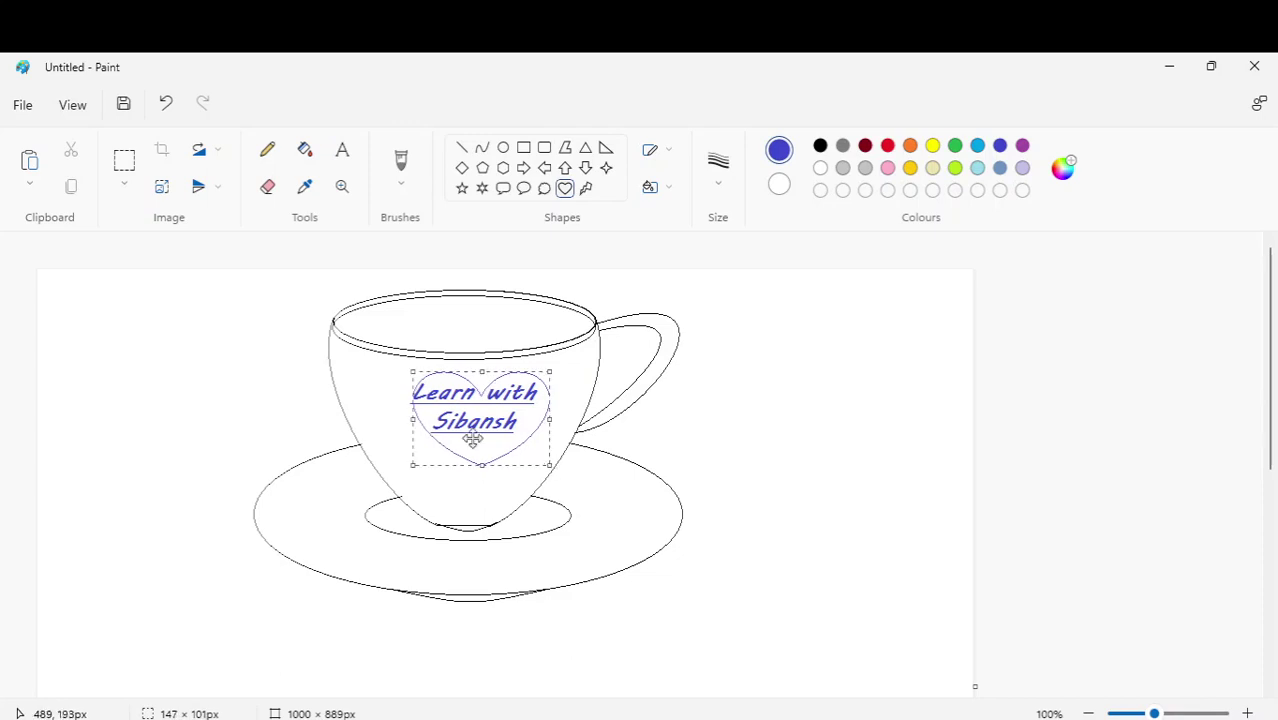
left_click_drag(414, 419, 402, 419)
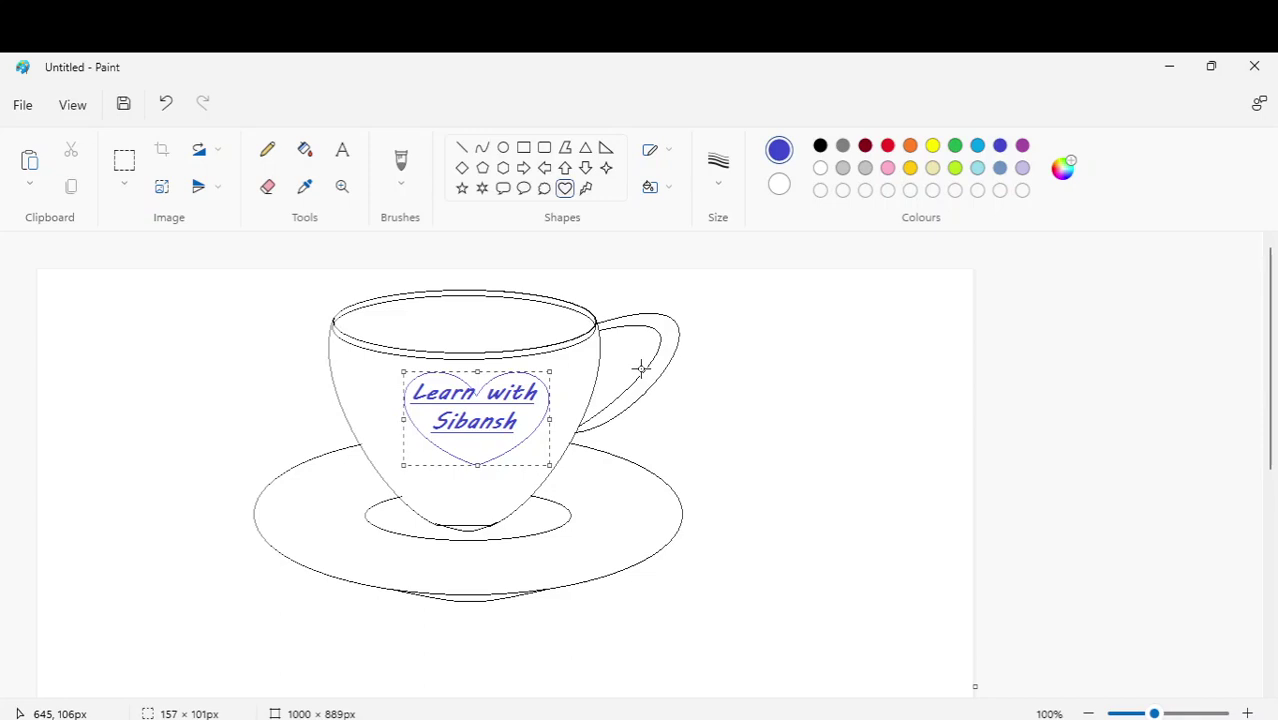
left_click(724, 404)
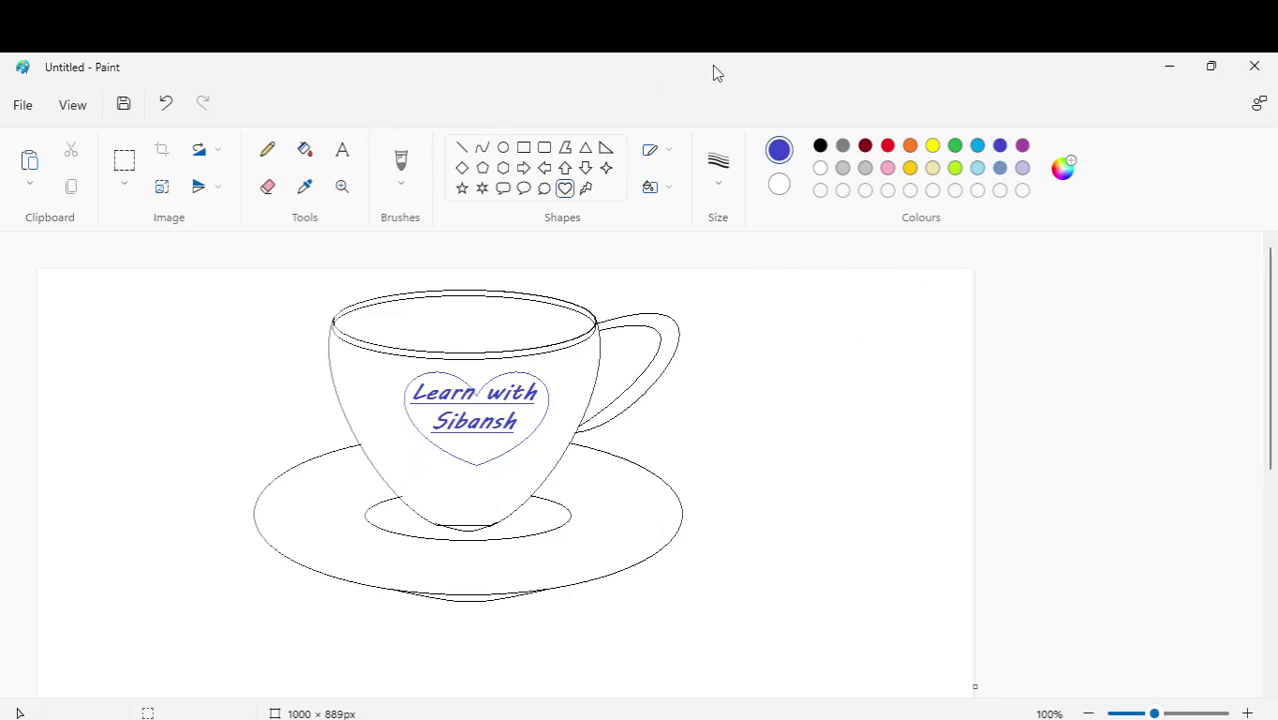
Step: Fill the saucer ring light grey
left_click(864, 169)
left_click(305, 151)
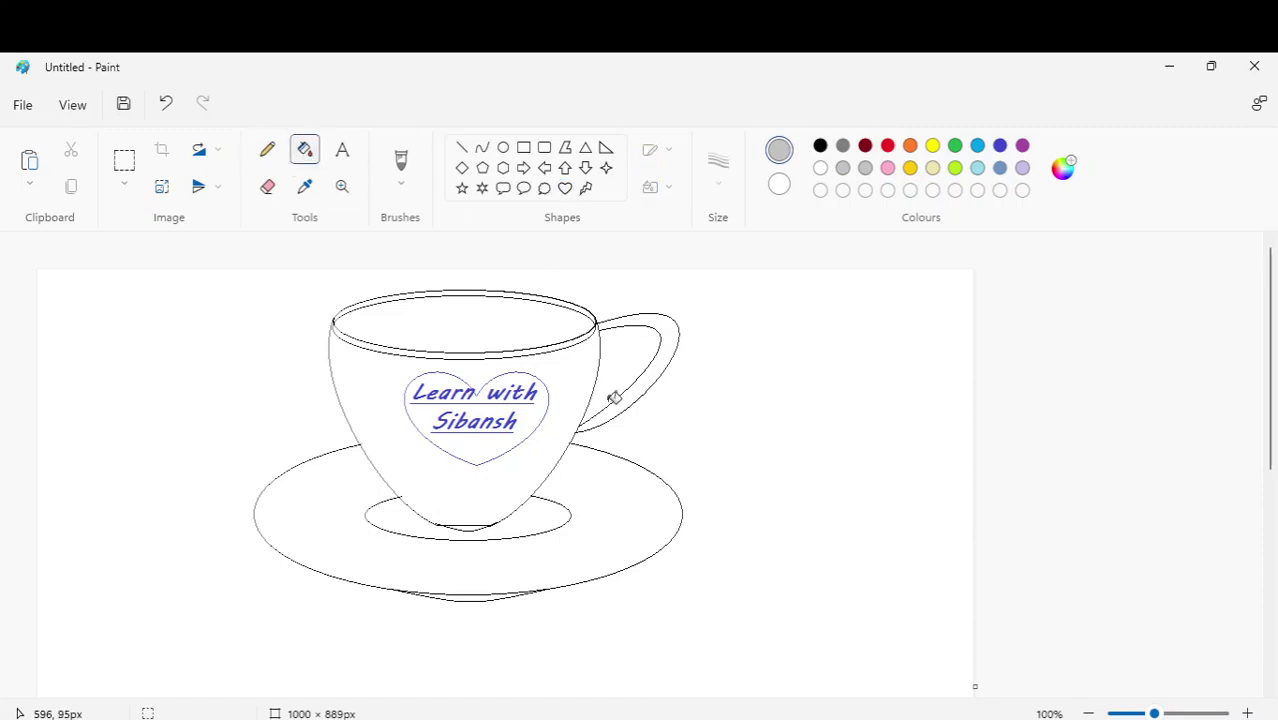
left_click(500, 550)
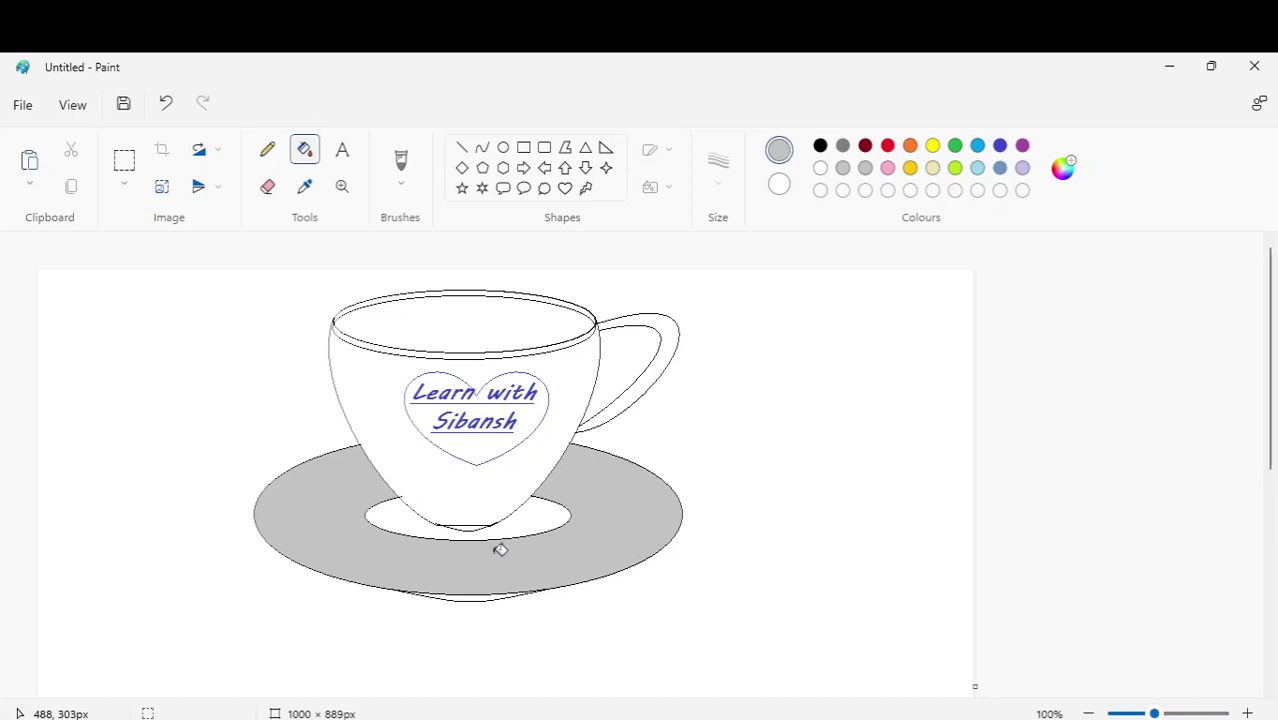
Step: Fill the inner saucer ellipse and the thin sliver beneath the saucer blue-grey, undoing an accidental background fill
left_click(1000, 168)
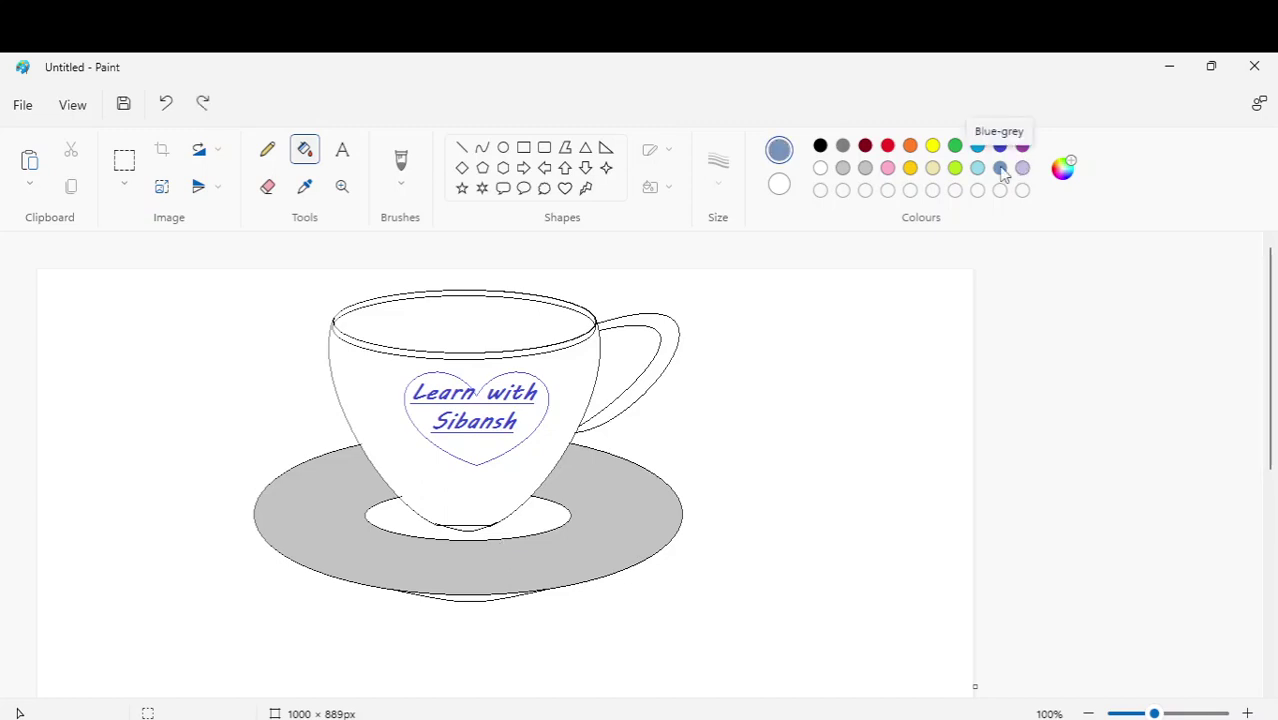
left_click(527, 518)
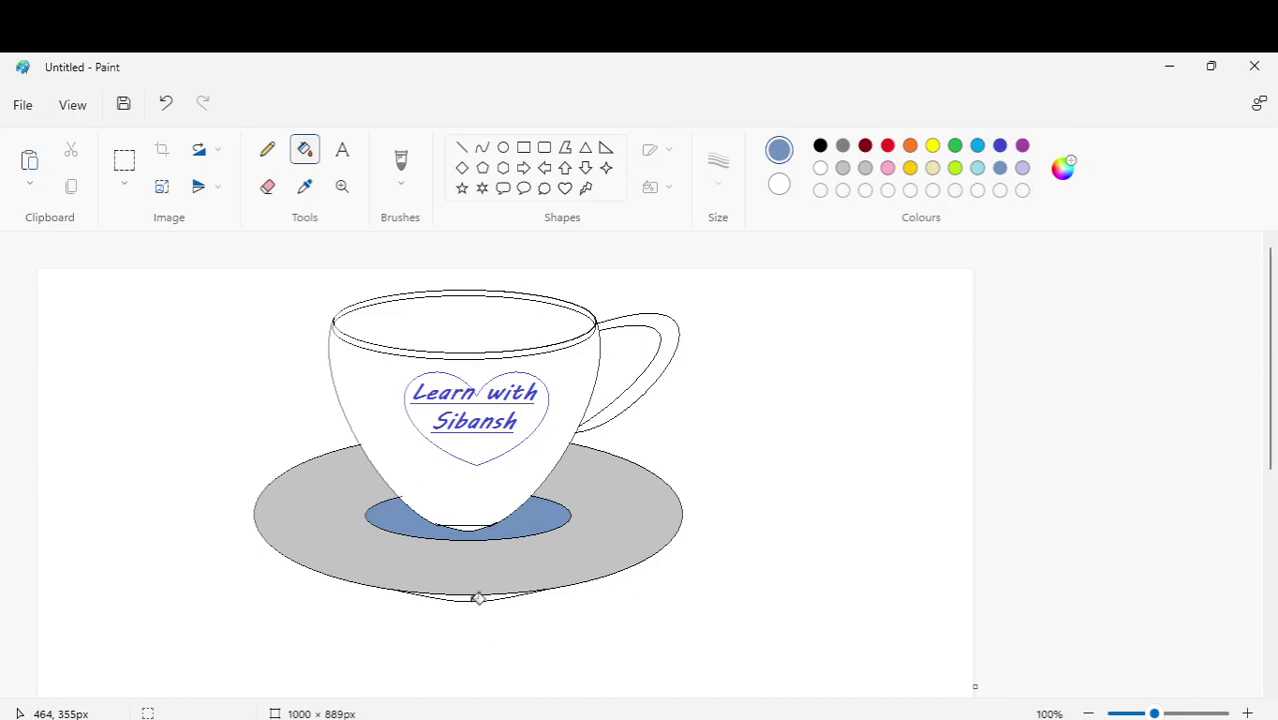
left_click(478, 598)
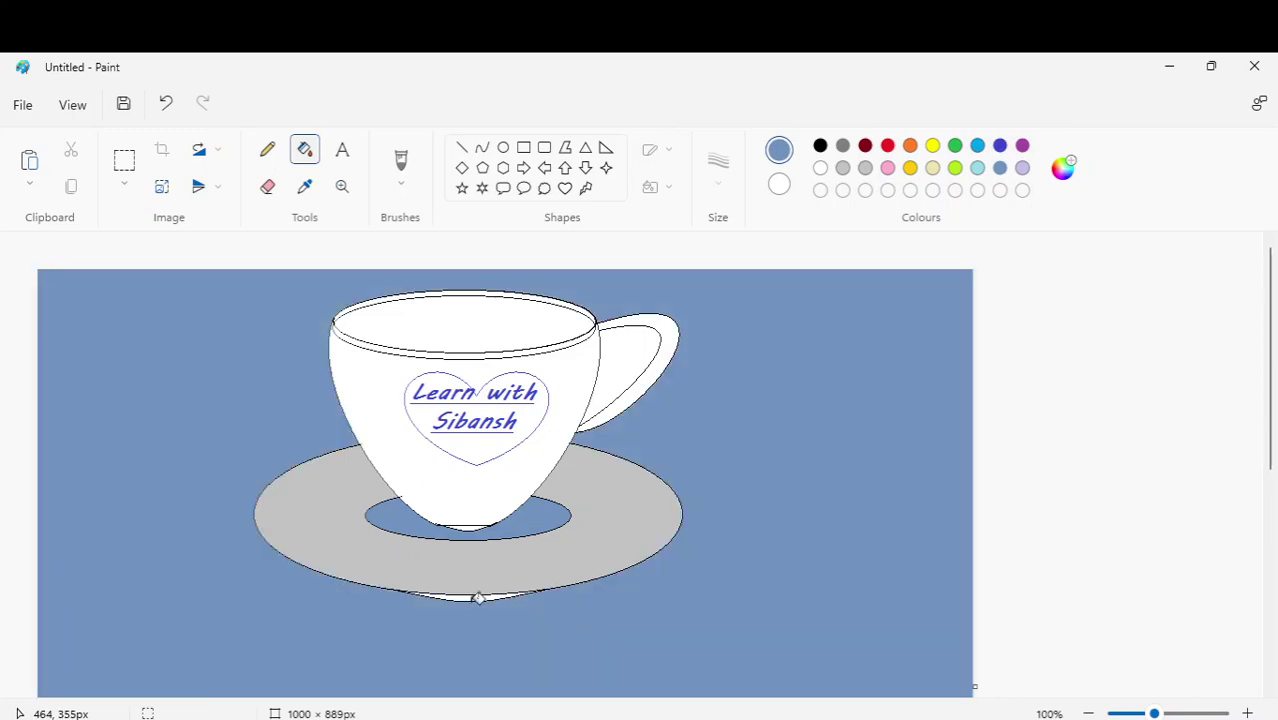
key("ctrl+z")
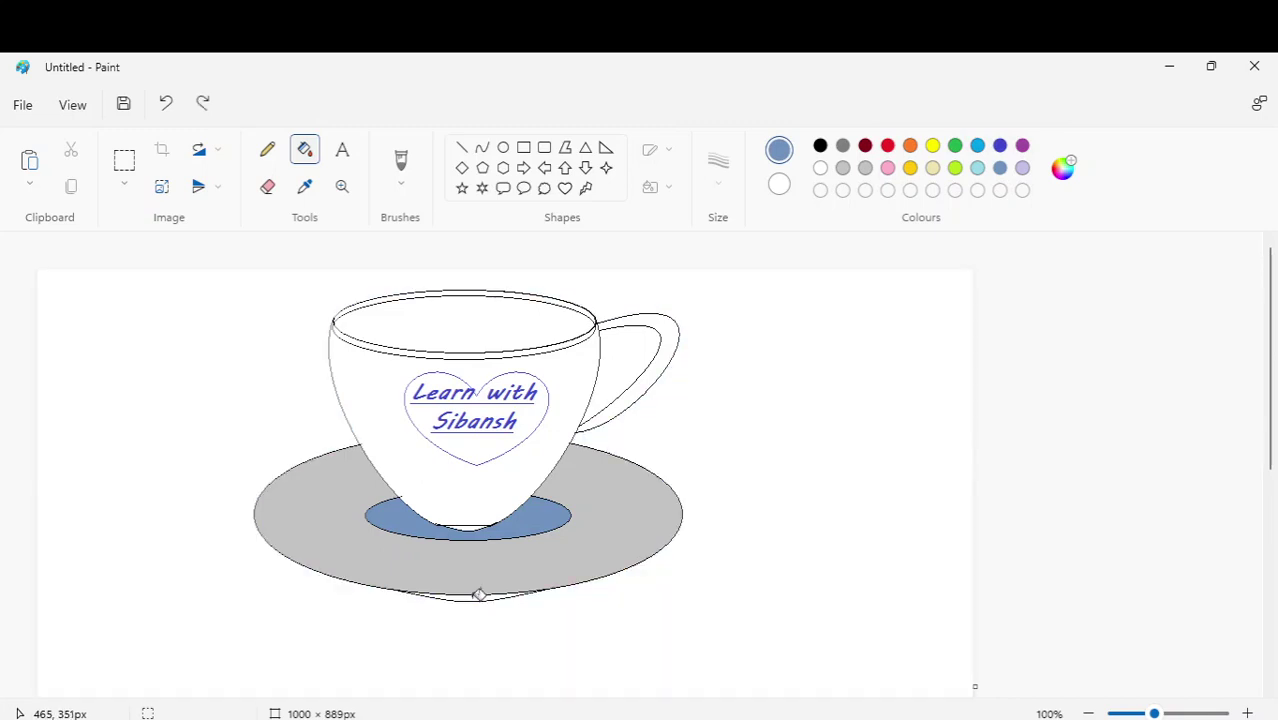
left_click(478, 595)
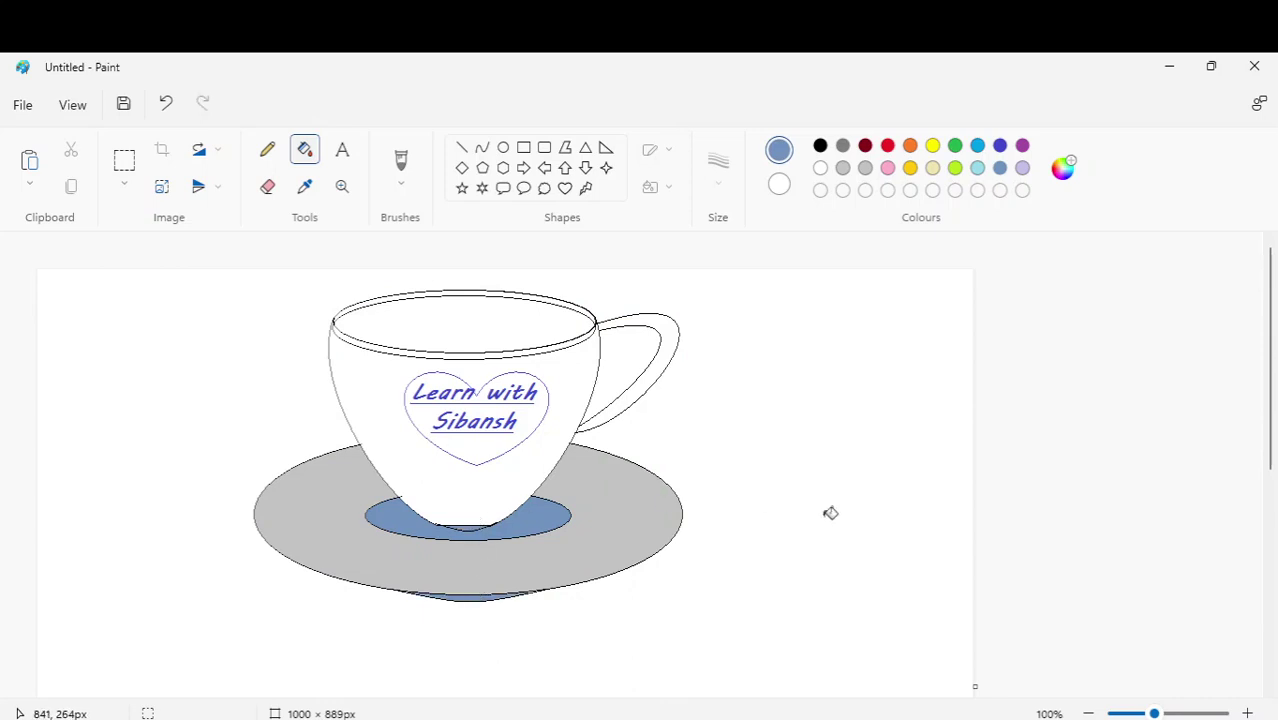
Step: Fill the cup's handle, body and rim band green, and the tea surface inside red
left_click(955, 147)
left_click(656, 317)
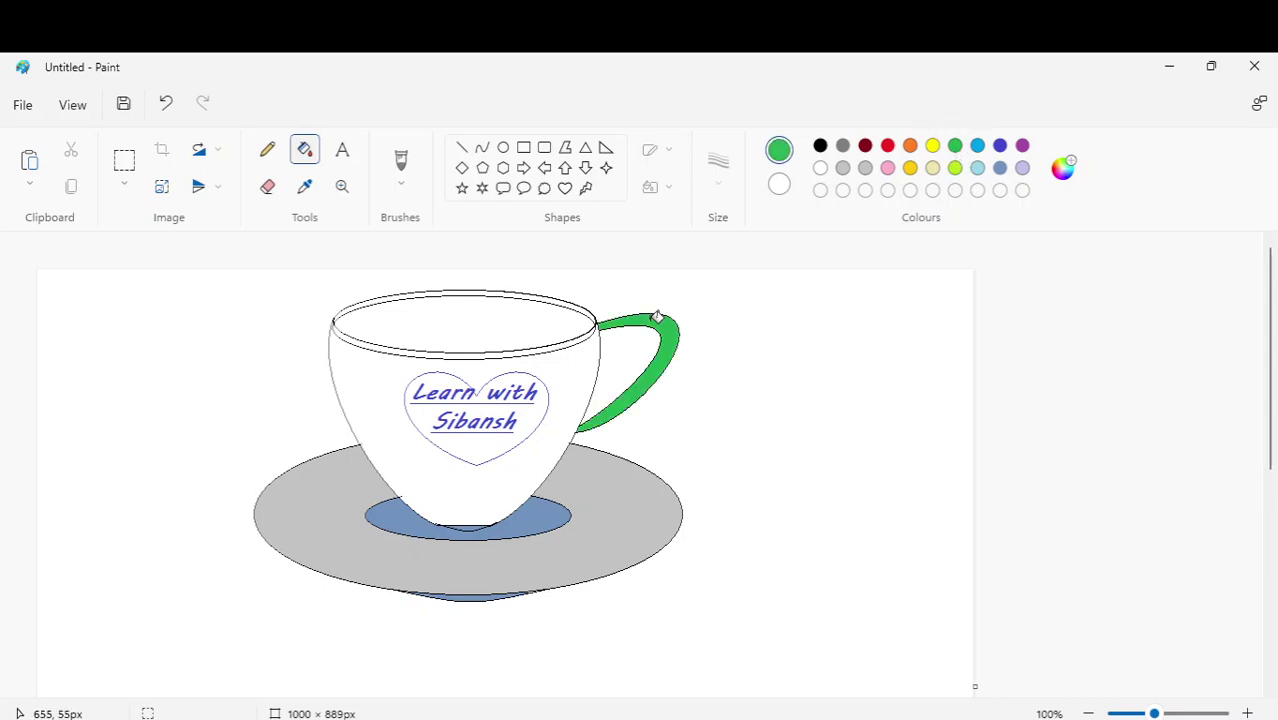
left_click(578, 365)
left_click(573, 341)
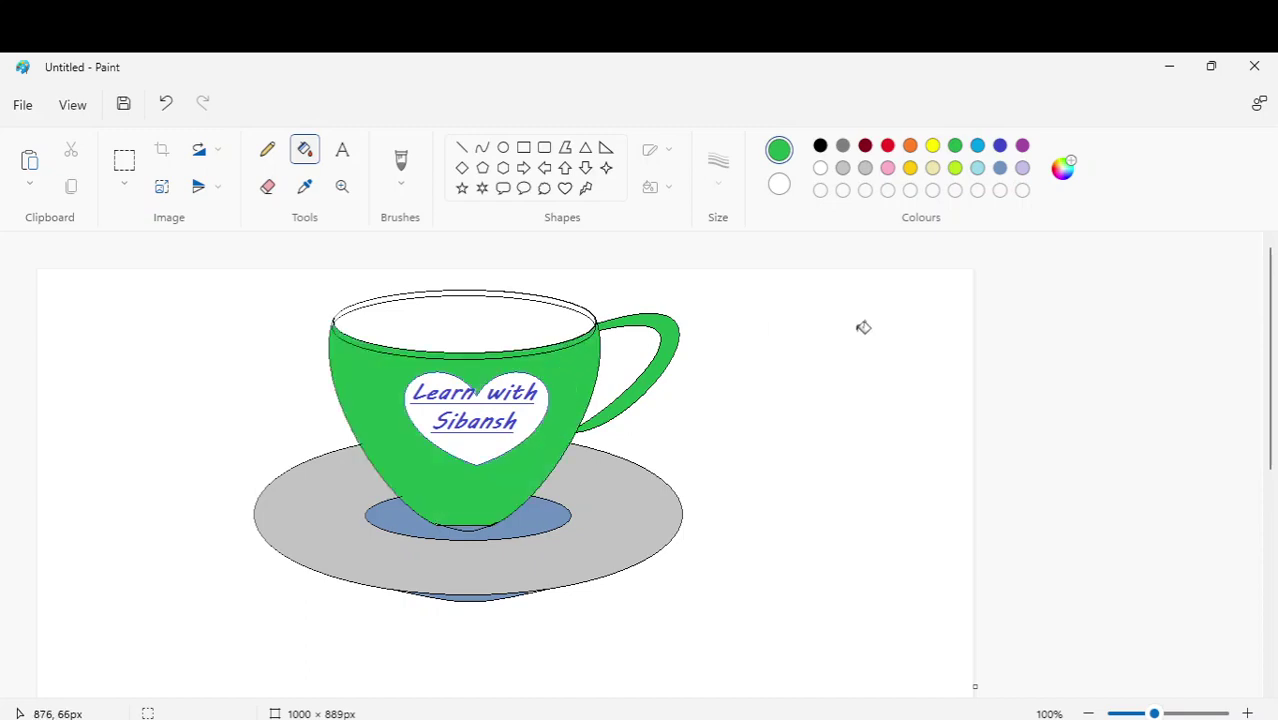
left_click(887, 146)
left_click(560, 319)
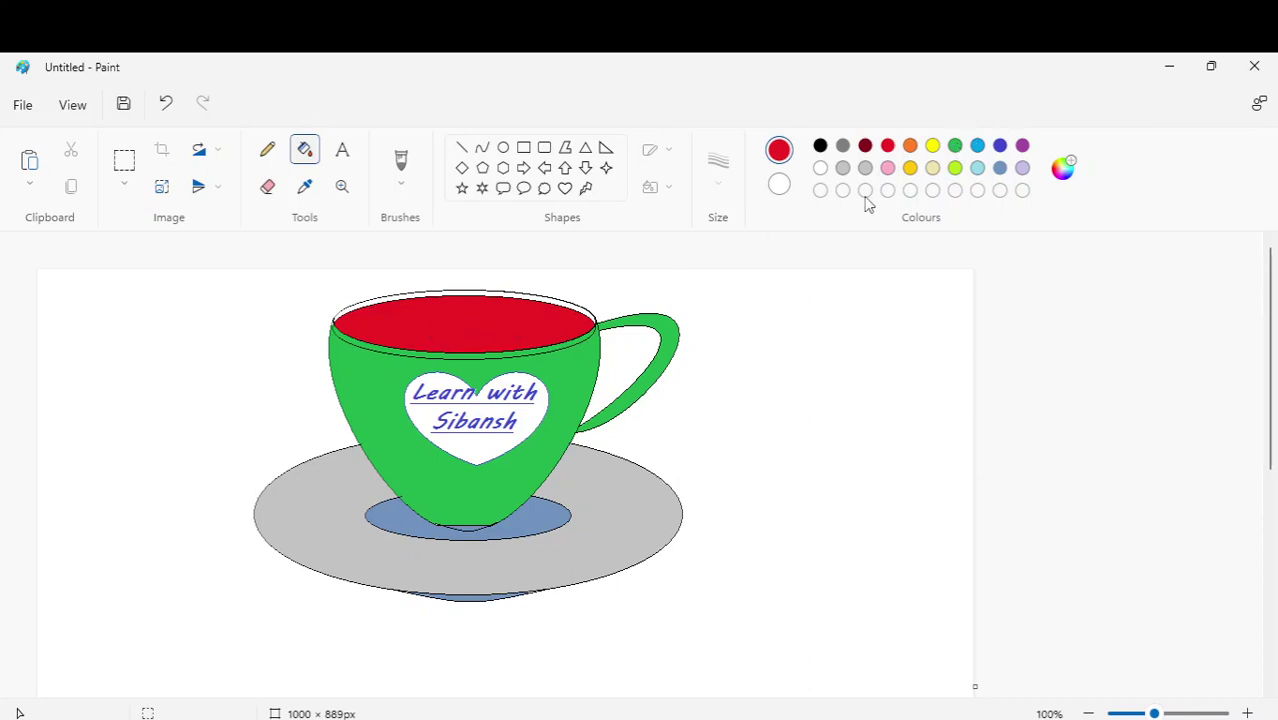
Step: Undo the last fill and fill the heart label light turquoise
key("ctrl+z")
left_click(955, 145)
left_click(977, 167)
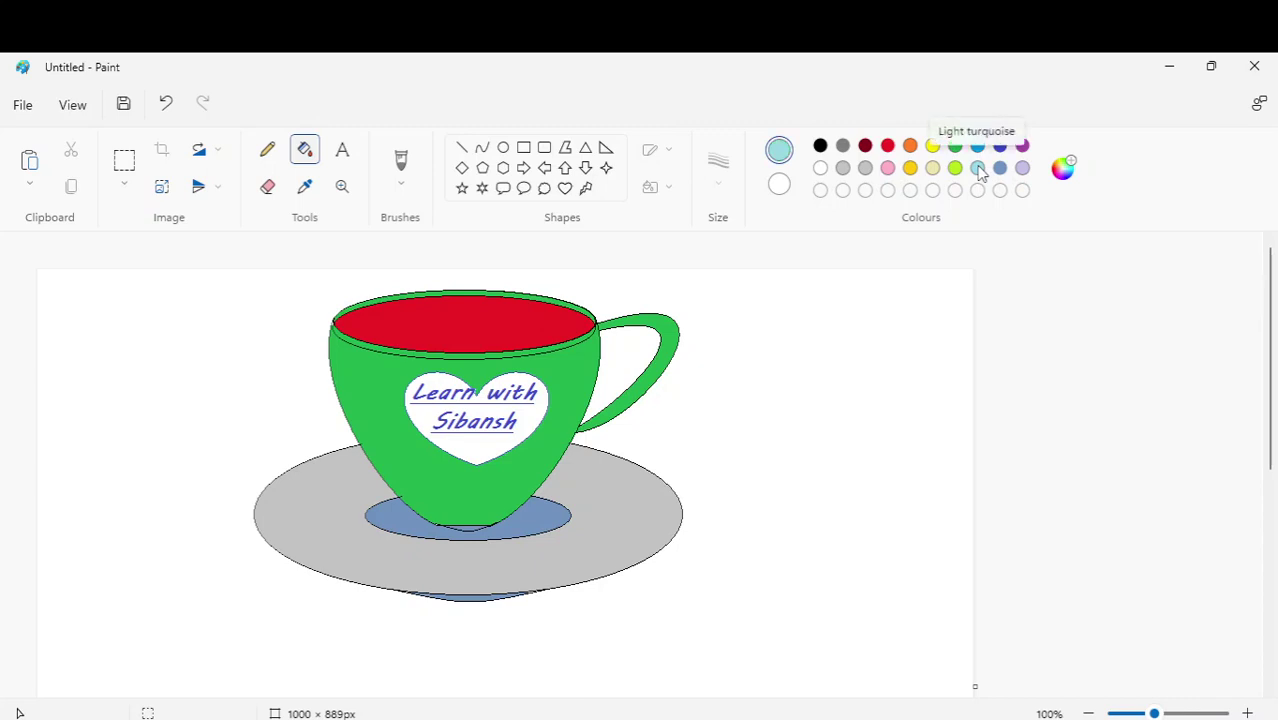
left_click(545, 410)
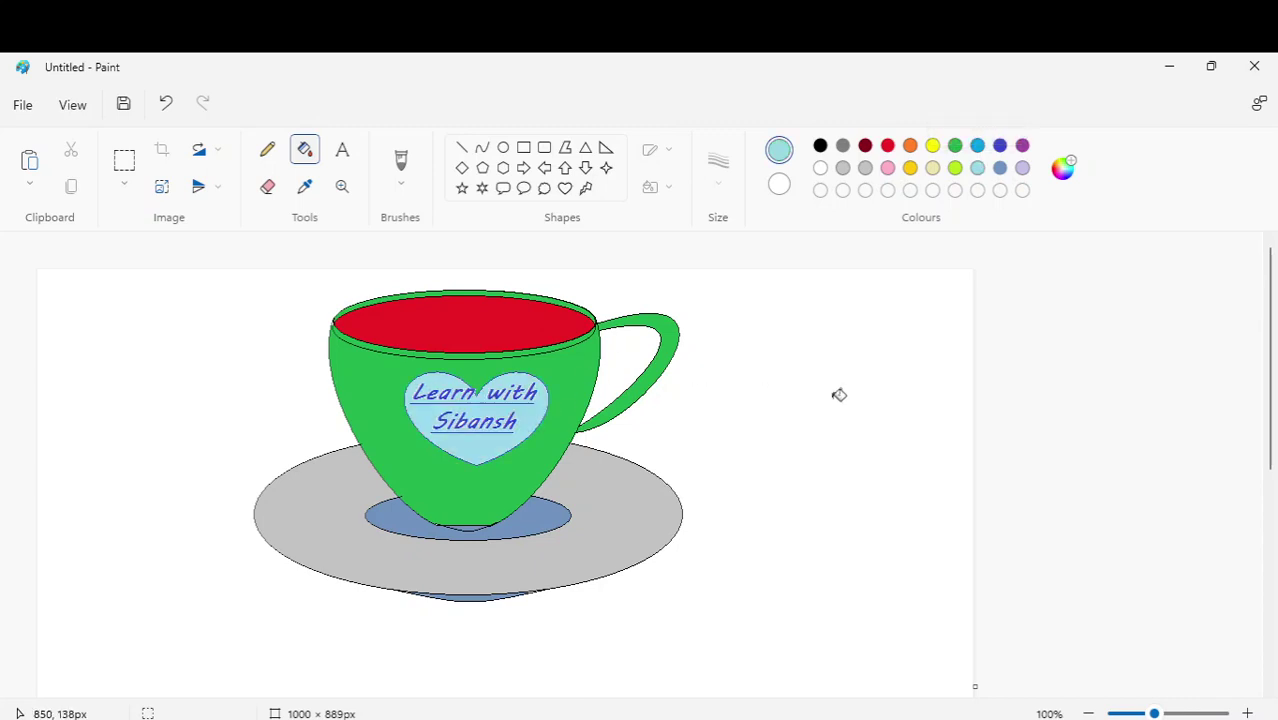
Step: Fill the canvas background and the gap inside the handle blue-grey
left_click(1000, 167)
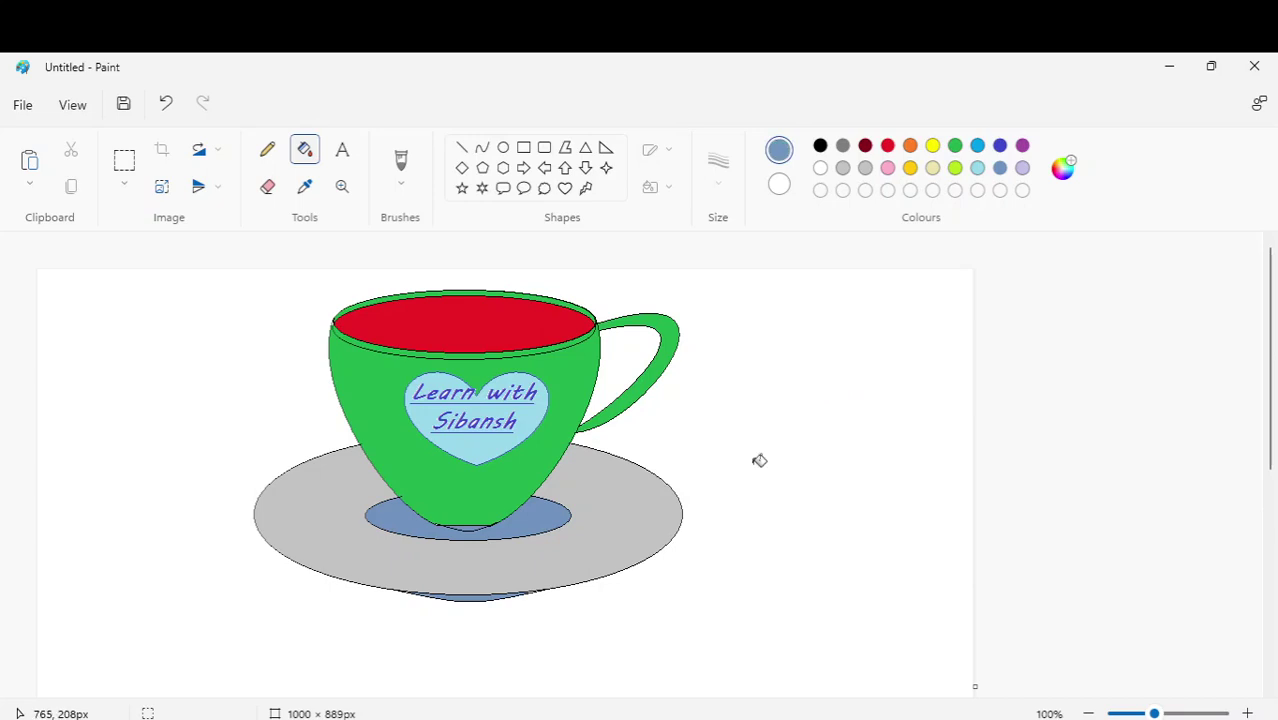
left_click(760, 460)
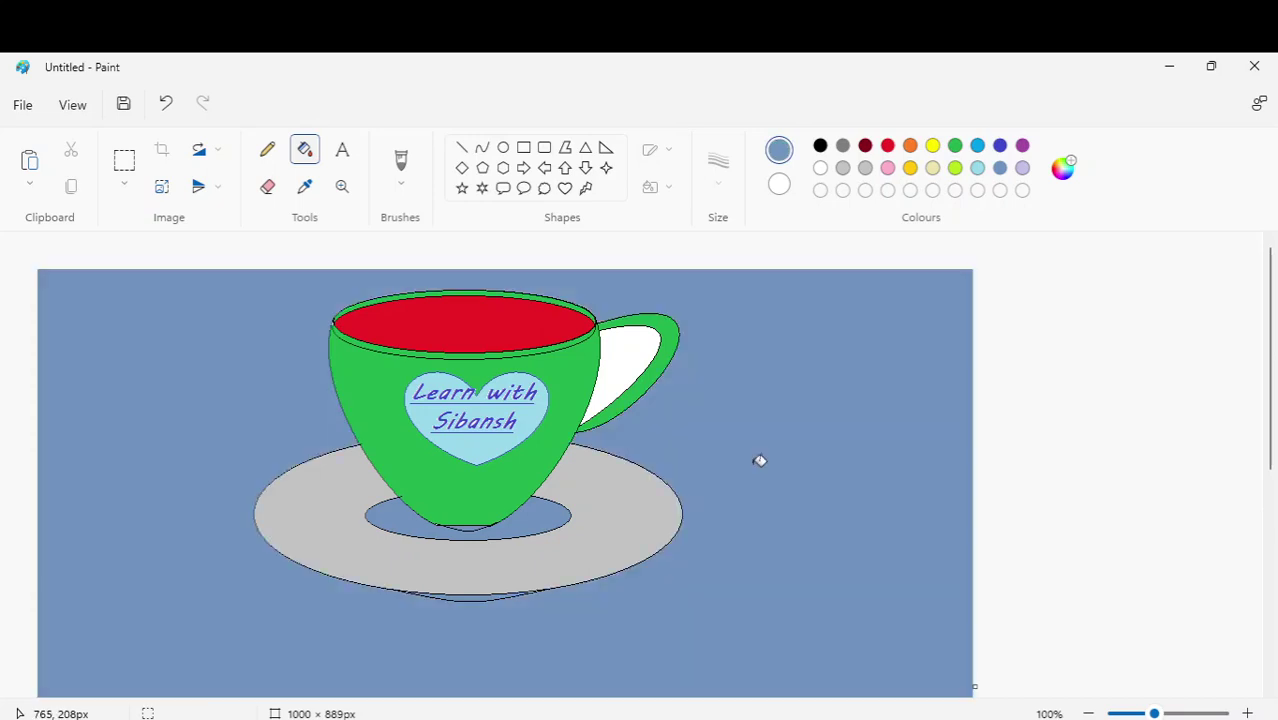
left_click(544, 148)
left_click(305, 149)
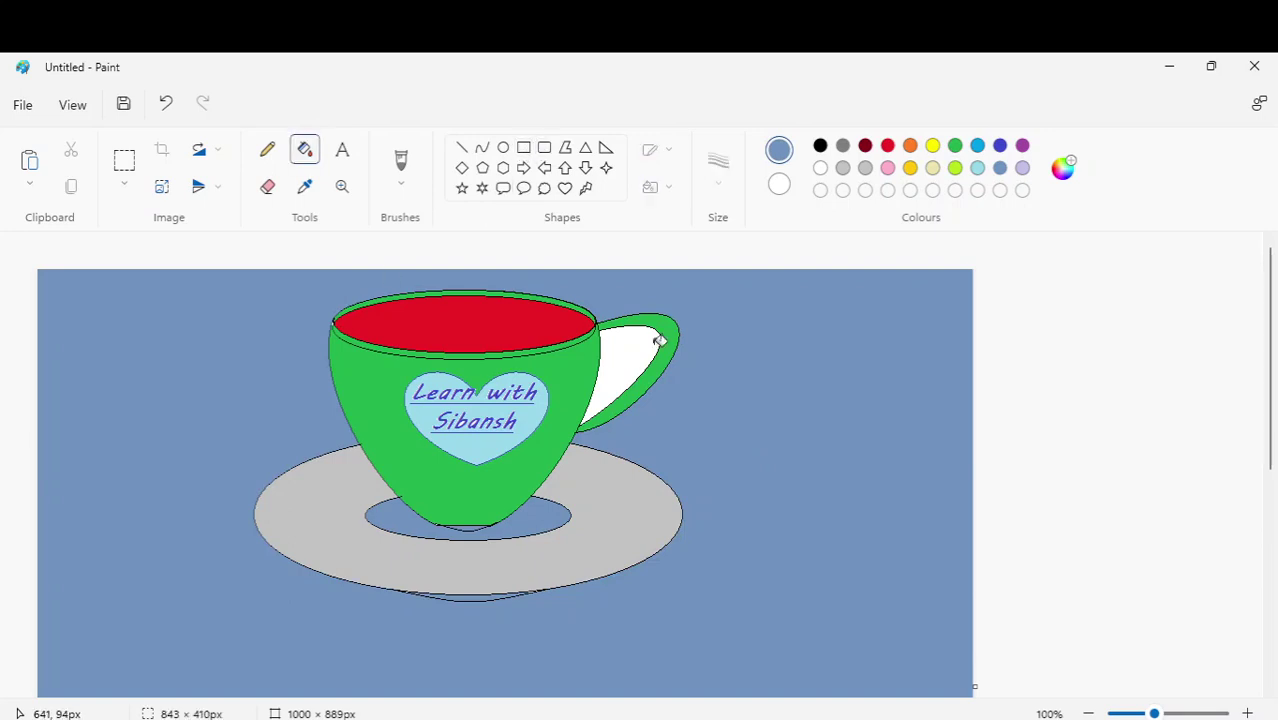
left_click(634, 354)
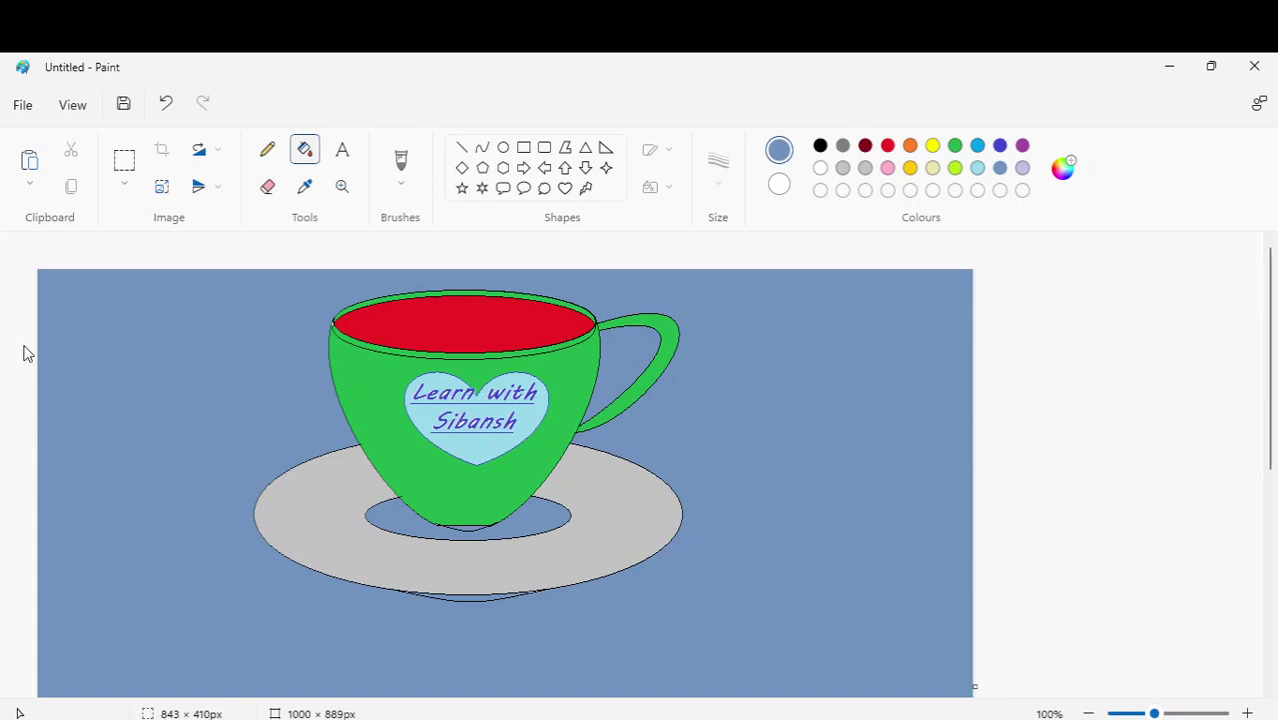
Step: Open the File menu to save the teacup drawing as a JPEG
left_click(18, 107)
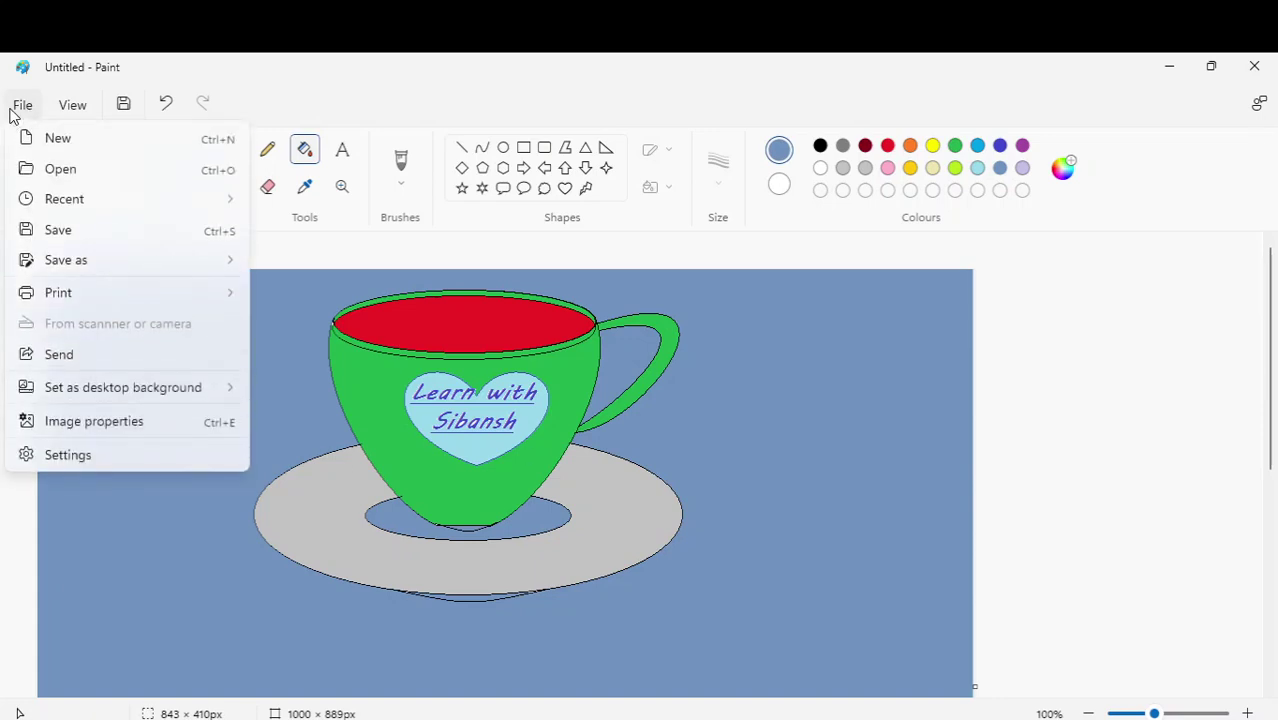